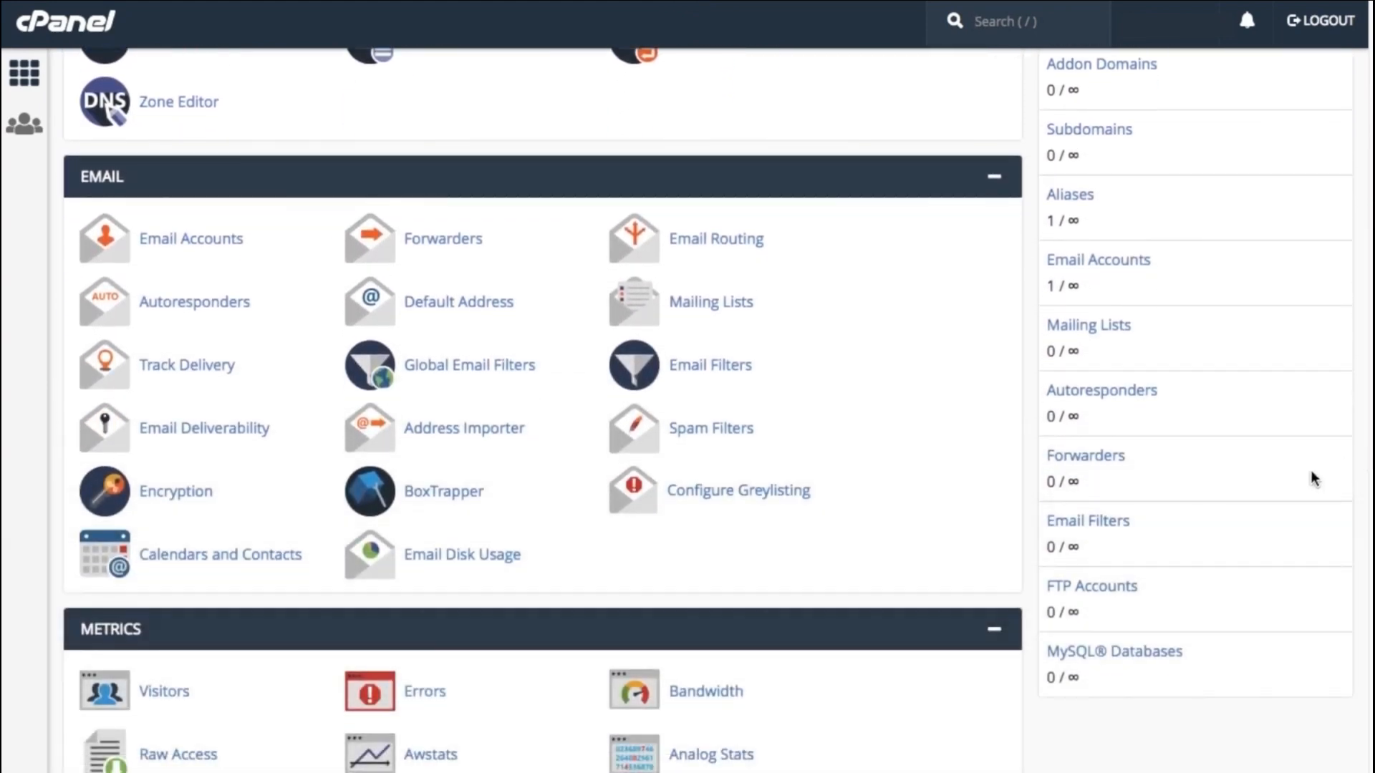
Open the Email Deliverability tool in the Email section
{"action": "left_click", "coordinate": [246, 438]}
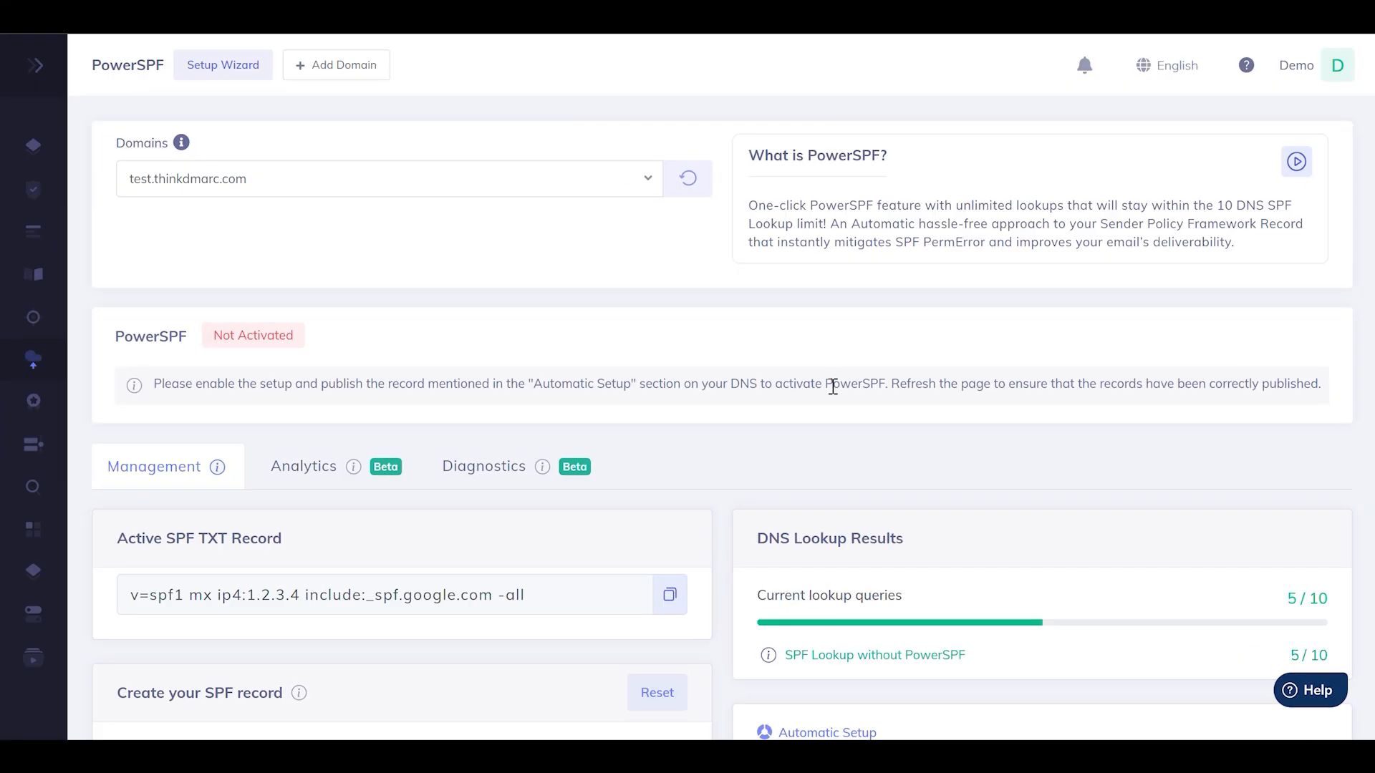
On the PowerSPF page for test.thinkdmarc.com, copy the replacement SPF record offered under Automatic Setup
{"action": "scroll", "coordinate": [832, 387], "scroll_direction": "down", "scroll_amount": 1}
{"action": "scroll", "coordinate": [833, 386], "scroll_direction": "down", "scroll_amount": 5}
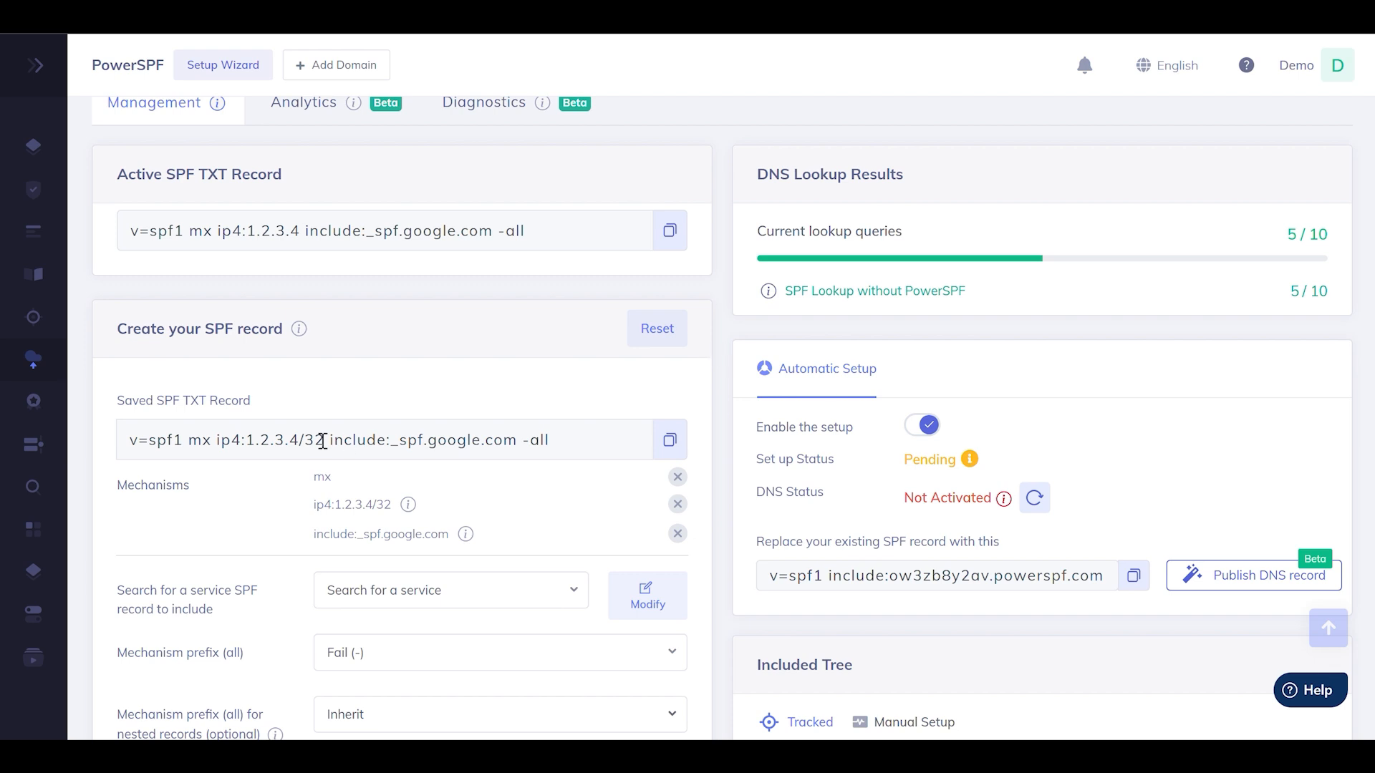
{"action": "scroll", "coordinate": [317, 403], "scroll_direction": "down", "scroll_amount": 2}
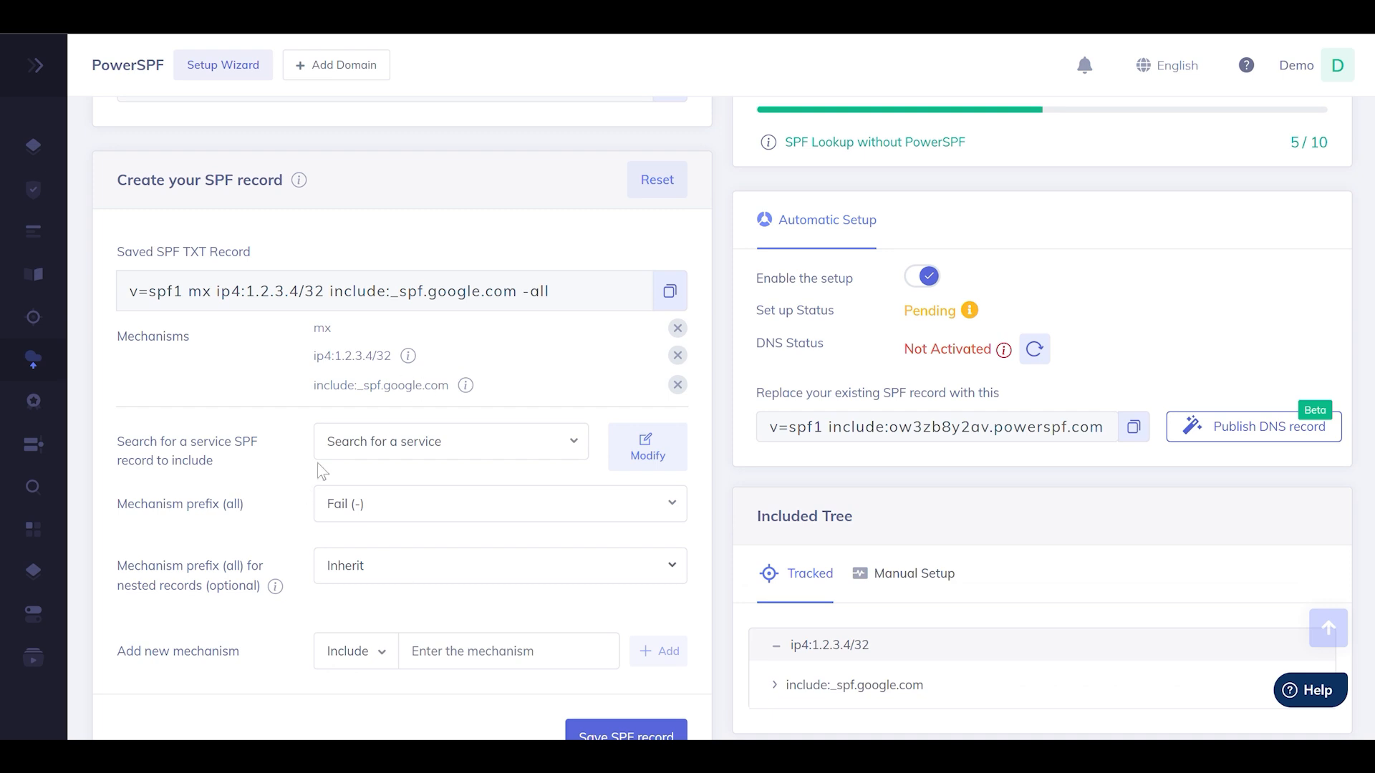
{"action": "left_click", "coordinate": [1127, 430]}
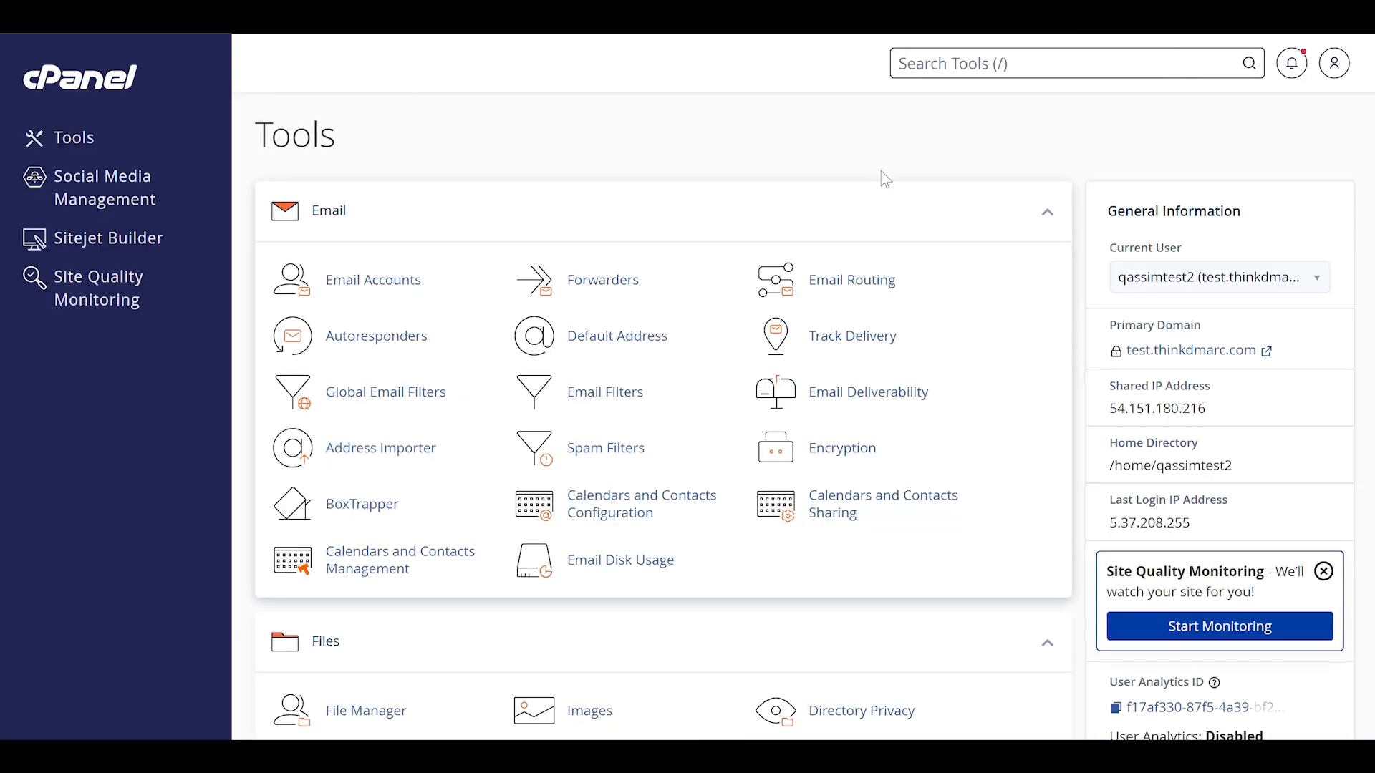
Switch to cPanel and open the Zone Editor records for test.thinkdmarc.com
{"action": "scroll", "coordinate": [885, 181], "scroll_direction": "down", "scroll_amount": 10}
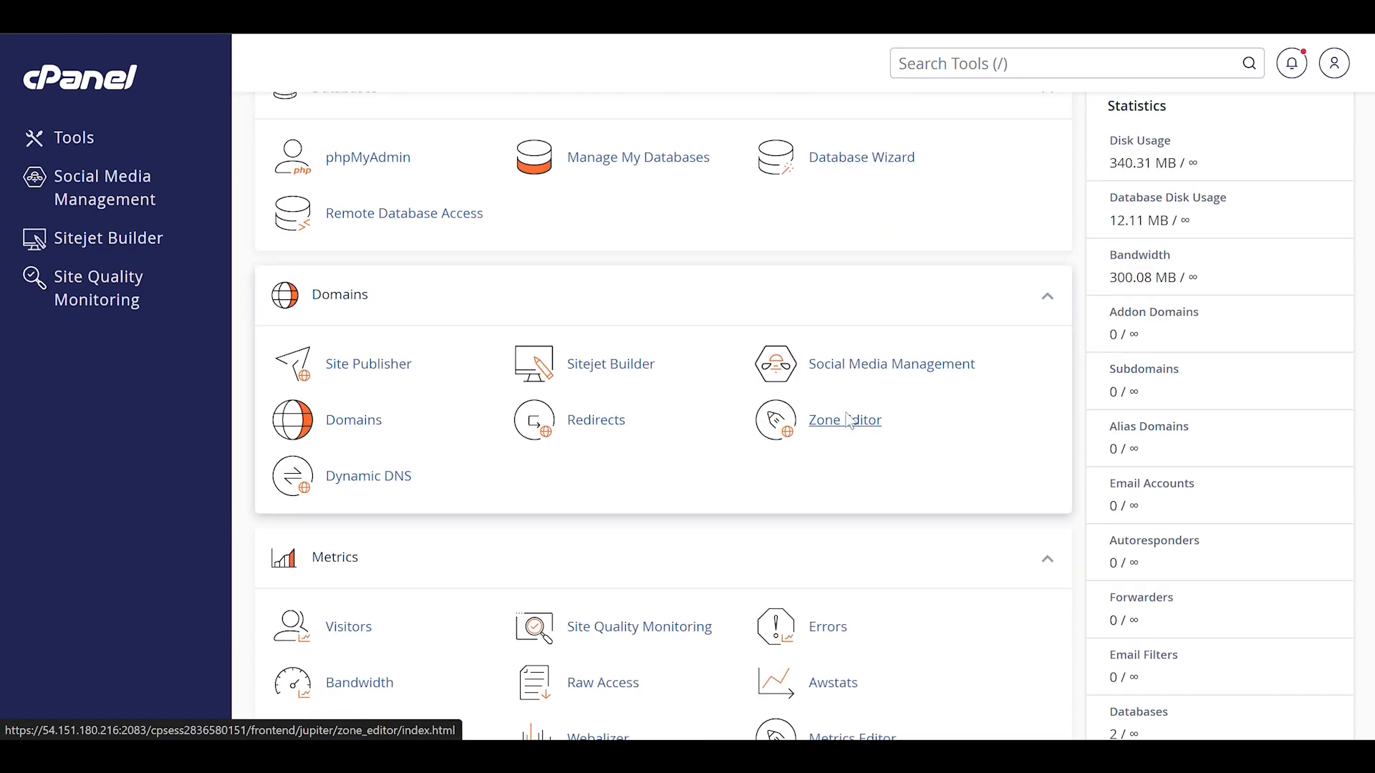
{"action": "left_click", "coordinate": [848, 421]}
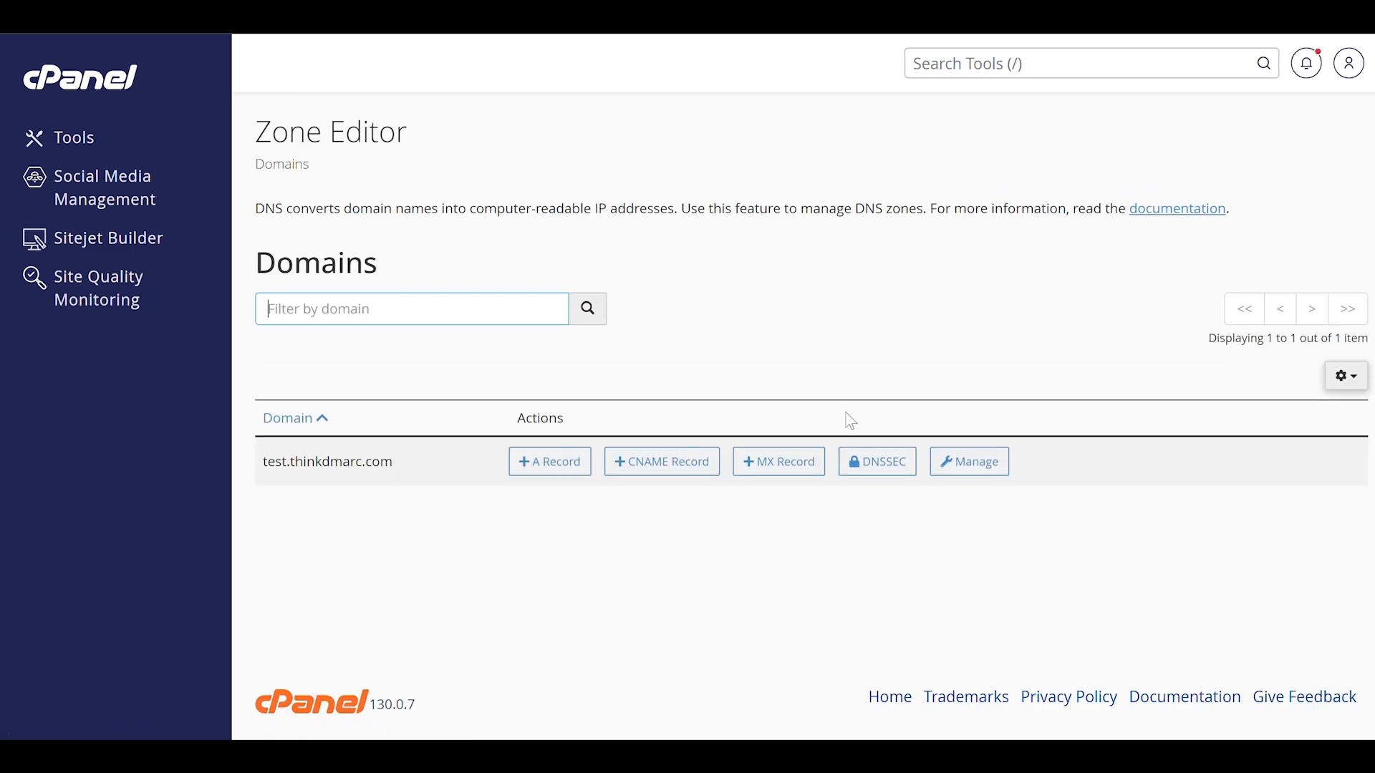
{"action": "left_click", "coordinate": [991, 466]}
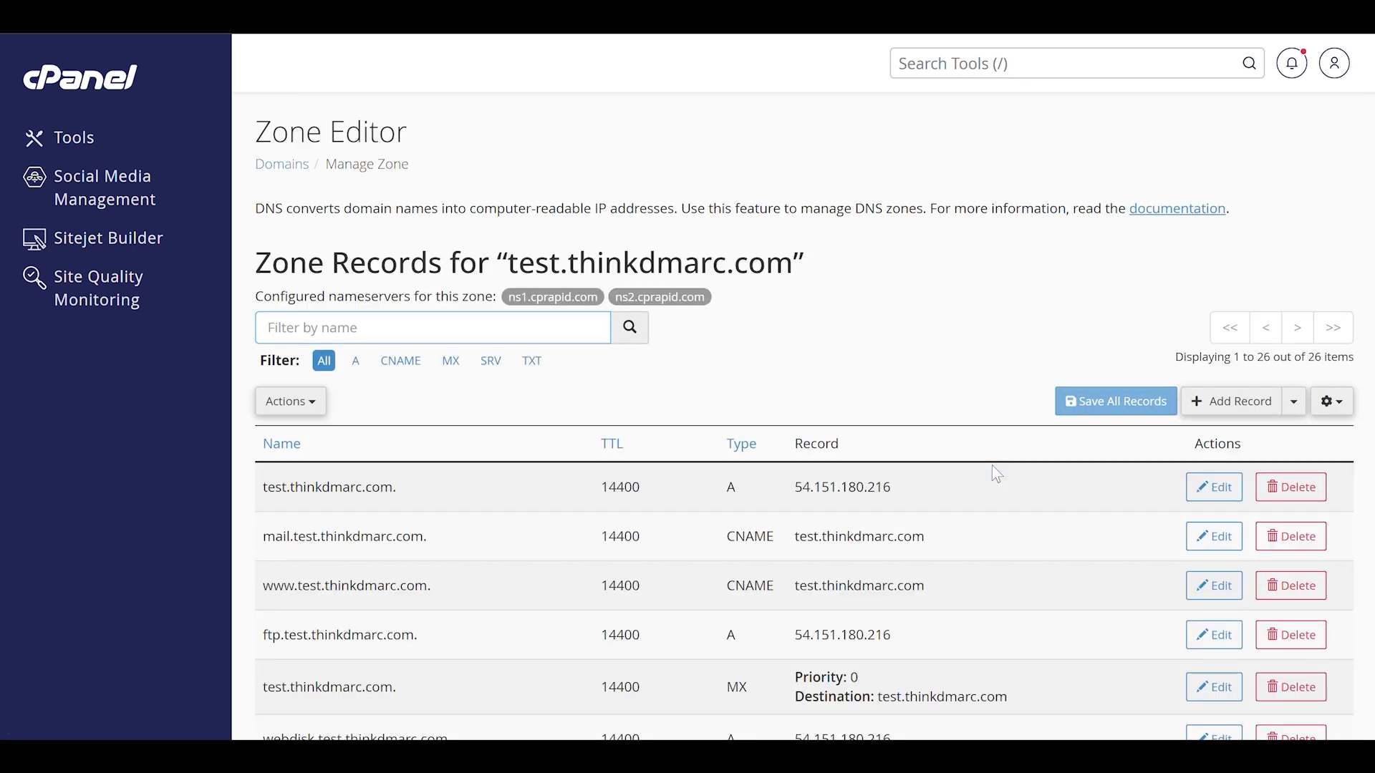
Replace the SPF TXT record's text for test.thinkdmarc.com with "v=spf1 include:ow3zb8y2av.powerspf.com -all" and save the record
{"action": "scroll", "coordinate": [991, 466], "scroll_direction": "down", "scroll_amount": 10}
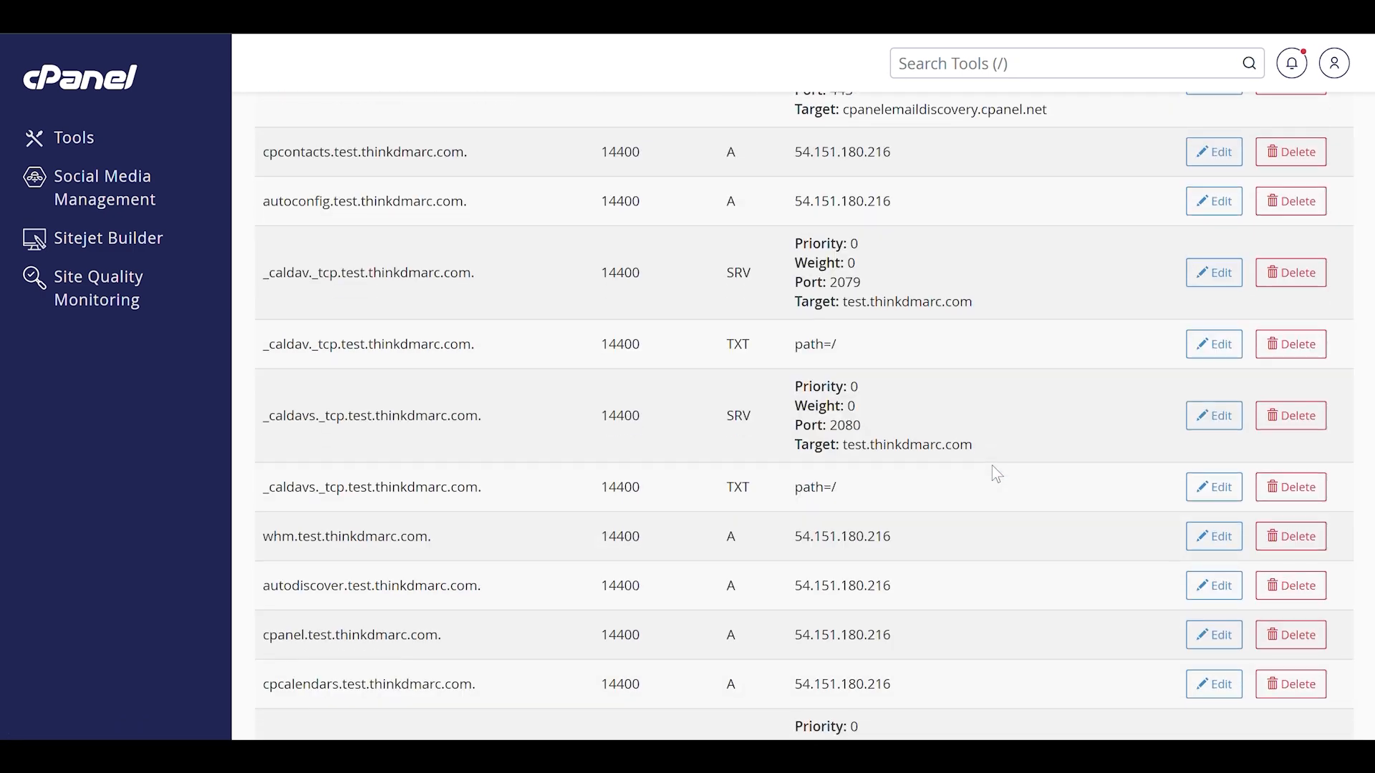
{"action": "scroll", "coordinate": [993, 467], "scroll_direction": "down", "scroll_amount": 8}
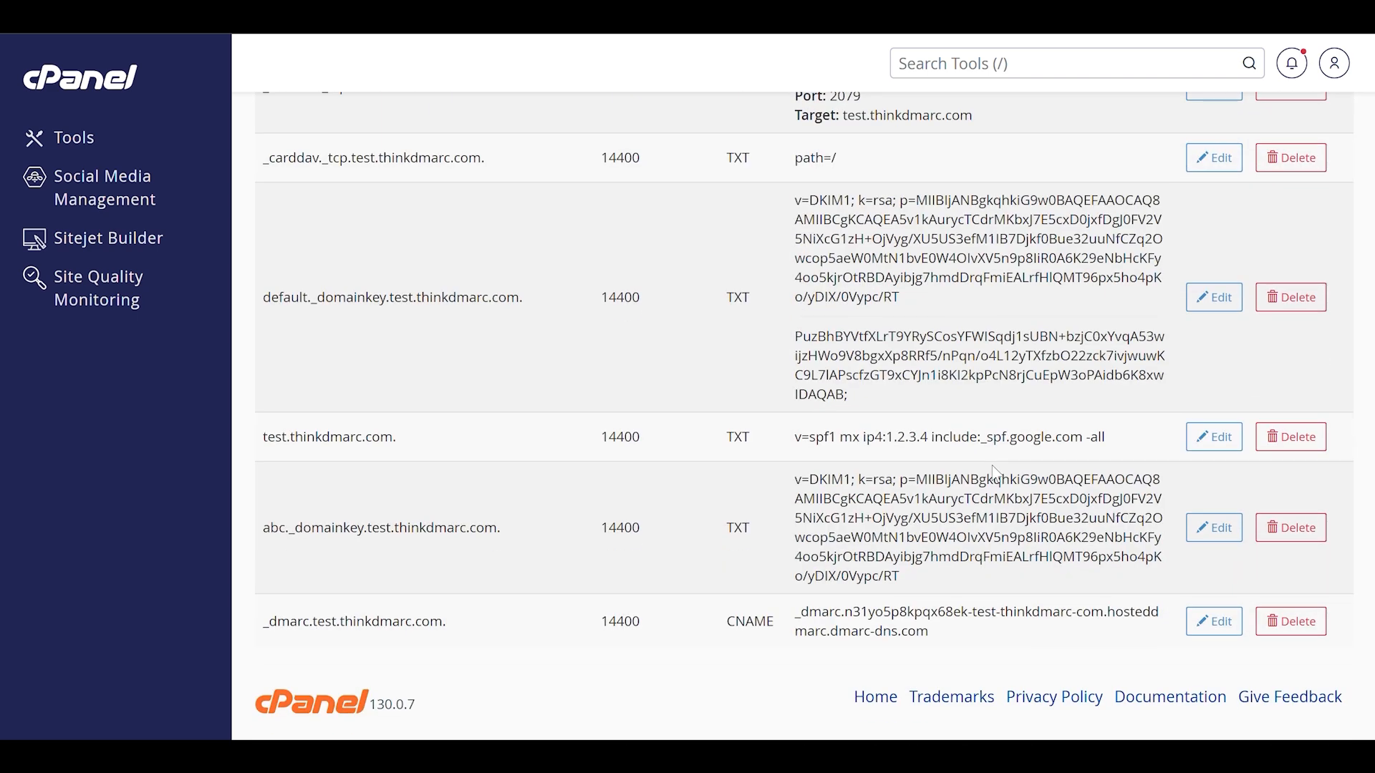
{"action": "left_click", "coordinate": [1213, 437]}
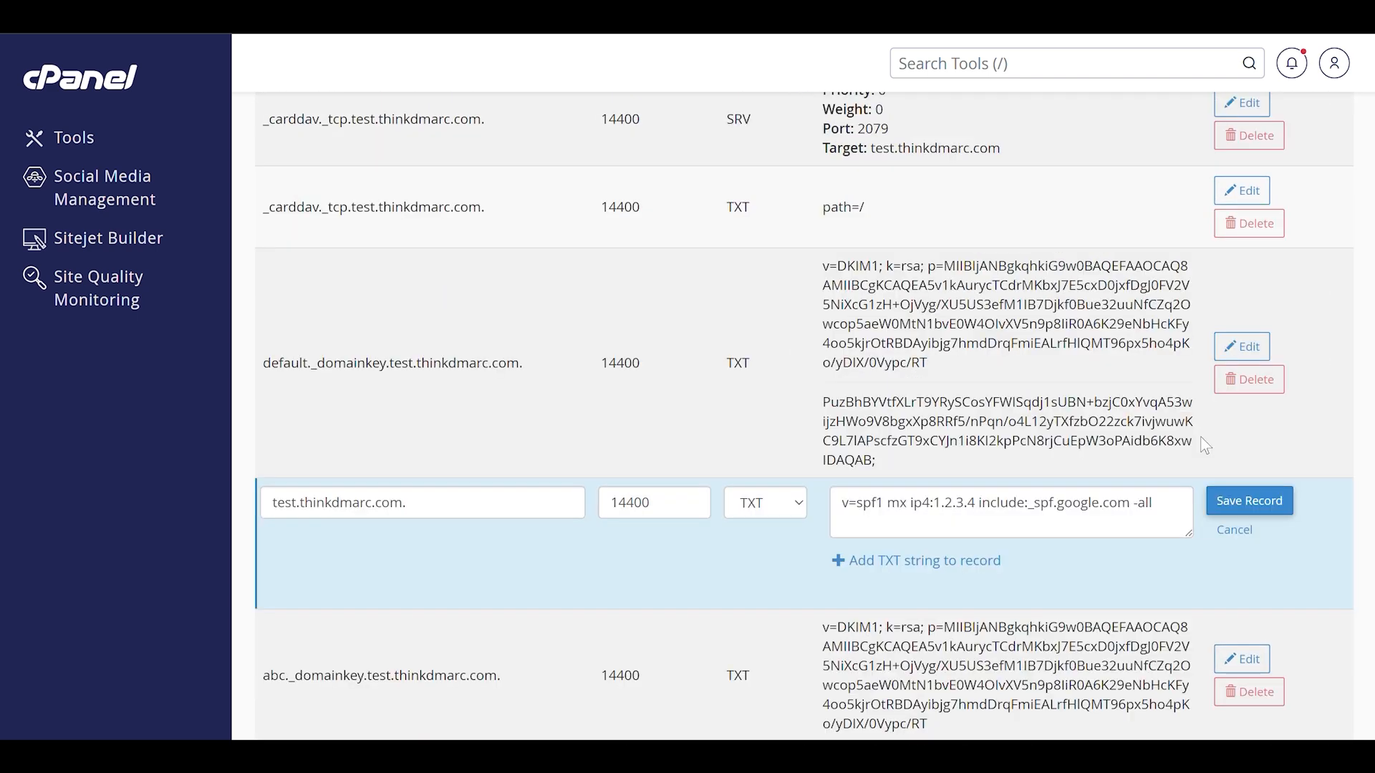
{"action": "left_click", "coordinate": [1001, 505]}
{"action": "key", "text": "ctrl+a"}
{"action": "key", "text": "ctrl+v"}
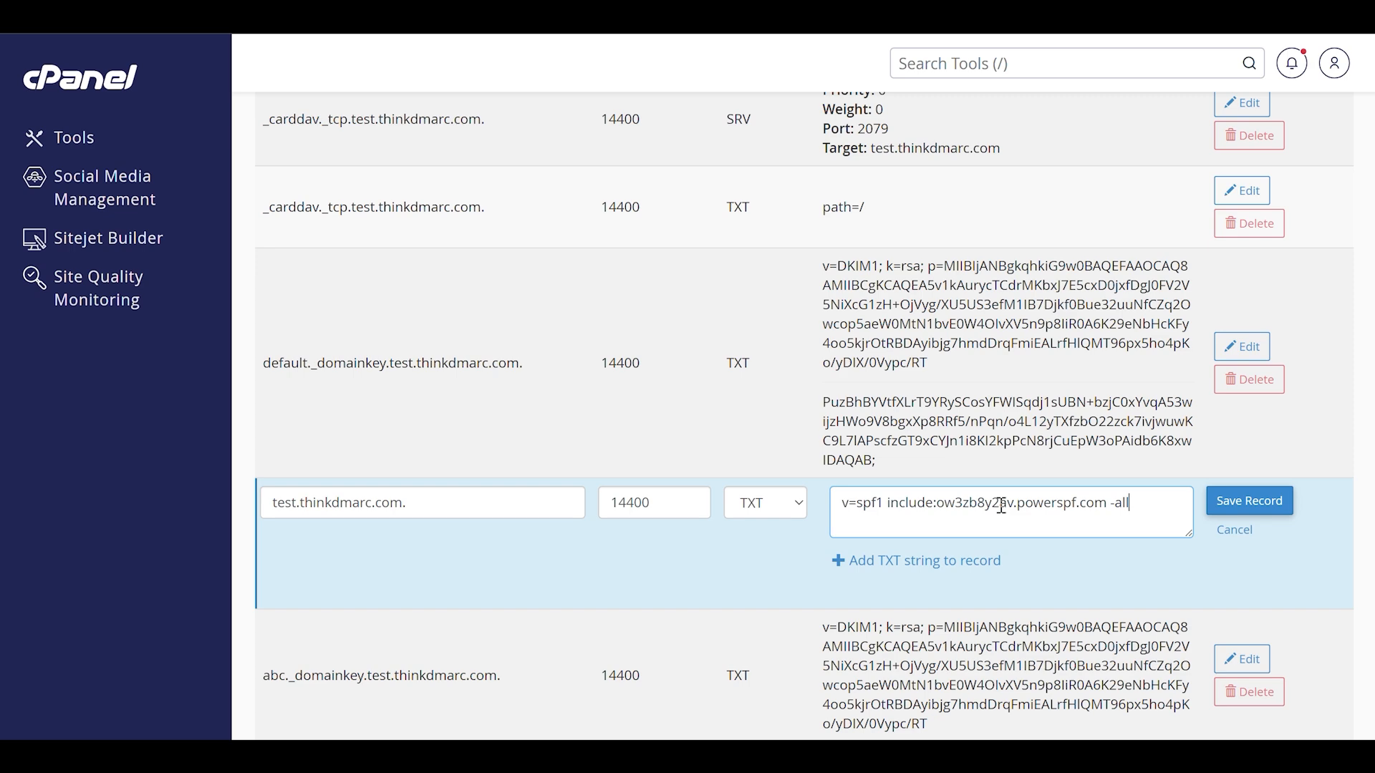
{"action": "left_click", "coordinate": [1218, 502]}
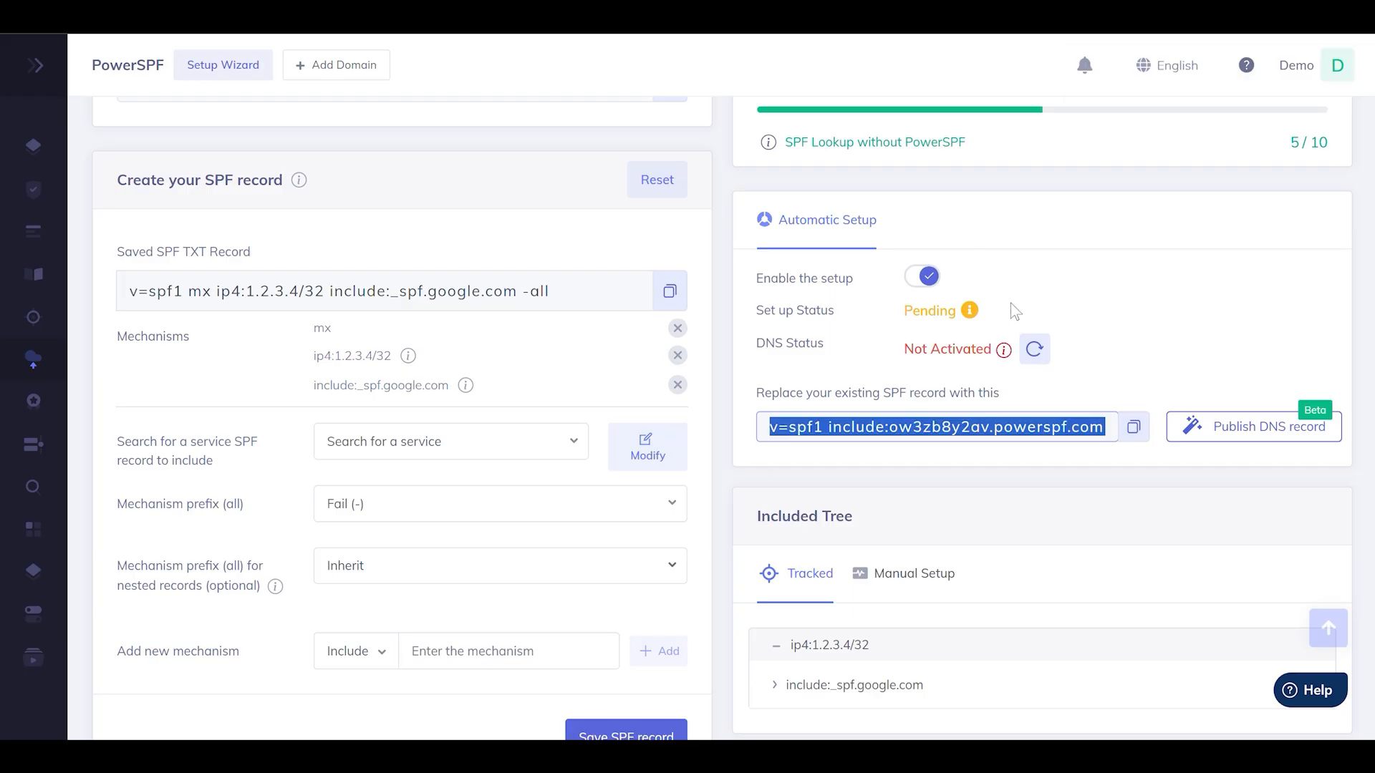
Return to PowerSPF, refresh the test.thinkdmarc.com domain data, and check the setup and DNS status under Automatic Setup
{"action": "scroll", "coordinate": [1003, 316], "scroll_direction": "up", "scroll_amount": 5}
{"action": "scroll", "coordinate": [1024, 291], "scroll_direction": "up", "scroll_amount": 1}
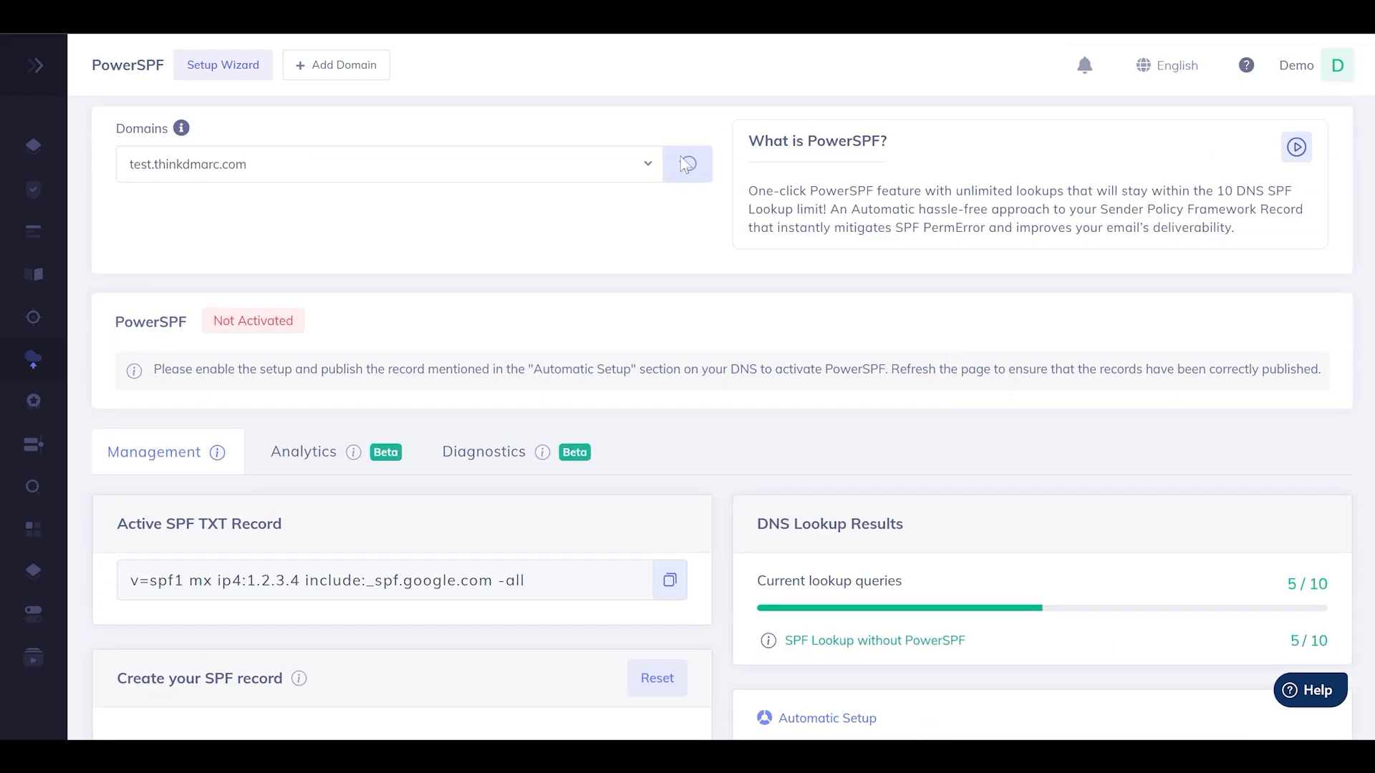
{"action": "left_click", "coordinate": [687, 164]}
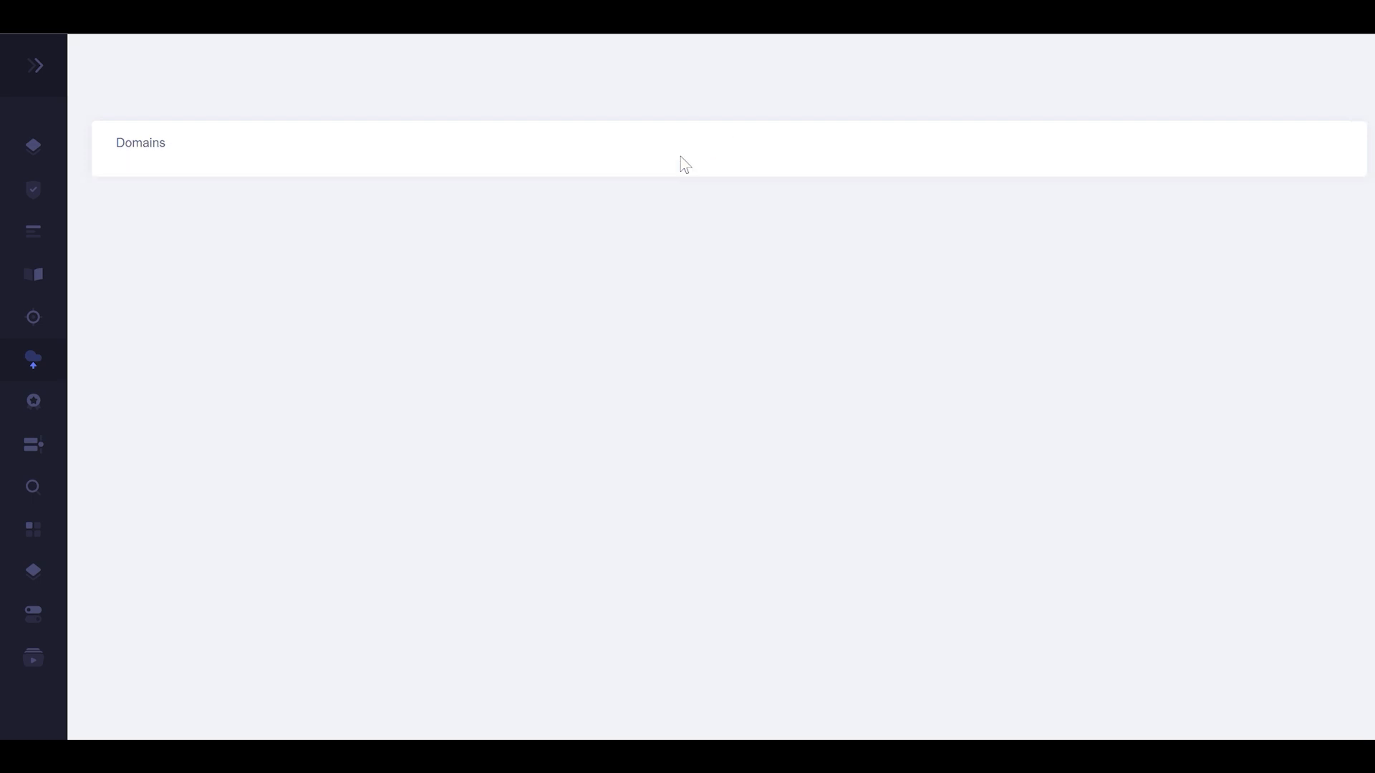
{"action": "scroll", "coordinate": [908, 460], "scroll_direction": "down", "scroll_amount": 3}
{"action": "left_click_drag", "start_coordinate": [908, 461], "coordinate": [931, 489]}
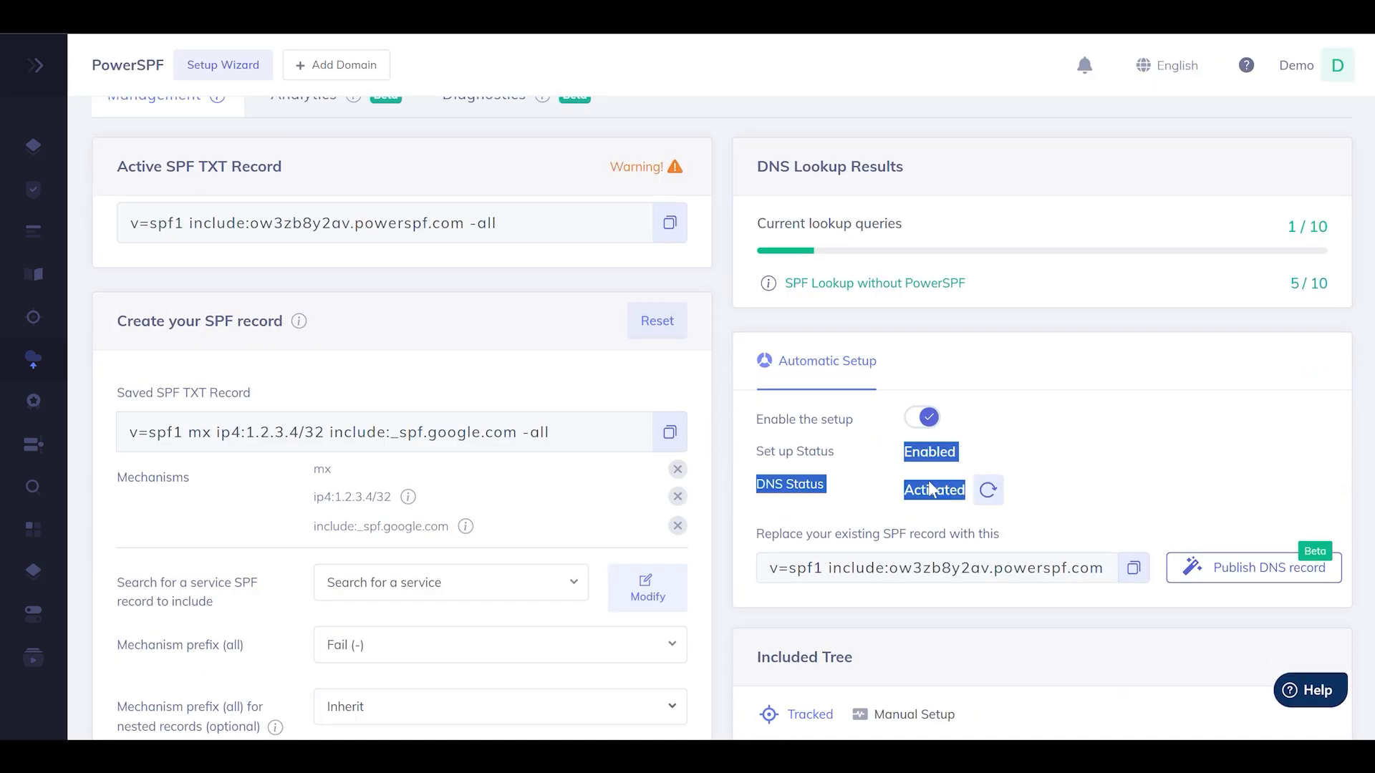
{"action": "left_click", "coordinate": [723, 444]}
Search the SPF service list for "know" and include the KnowBe4 service, _phishspf.knowbe4.com, in the SPF record
{"action": "scroll", "coordinate": [723, 444], "scroll_direction": "down", "scroll_amount": 3}
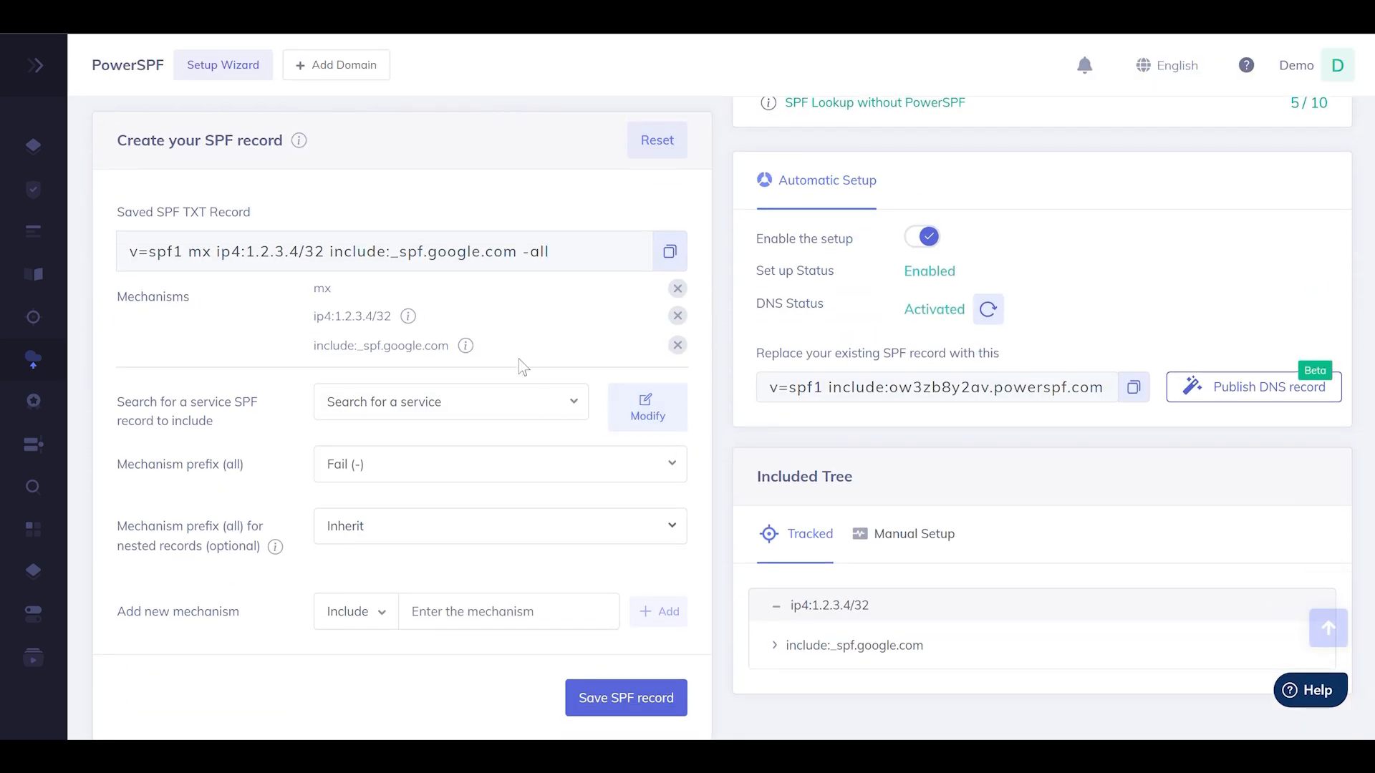
{"action": "left_click", "coordinate": [501, 399]}
{"action": "type", "text": "know"}
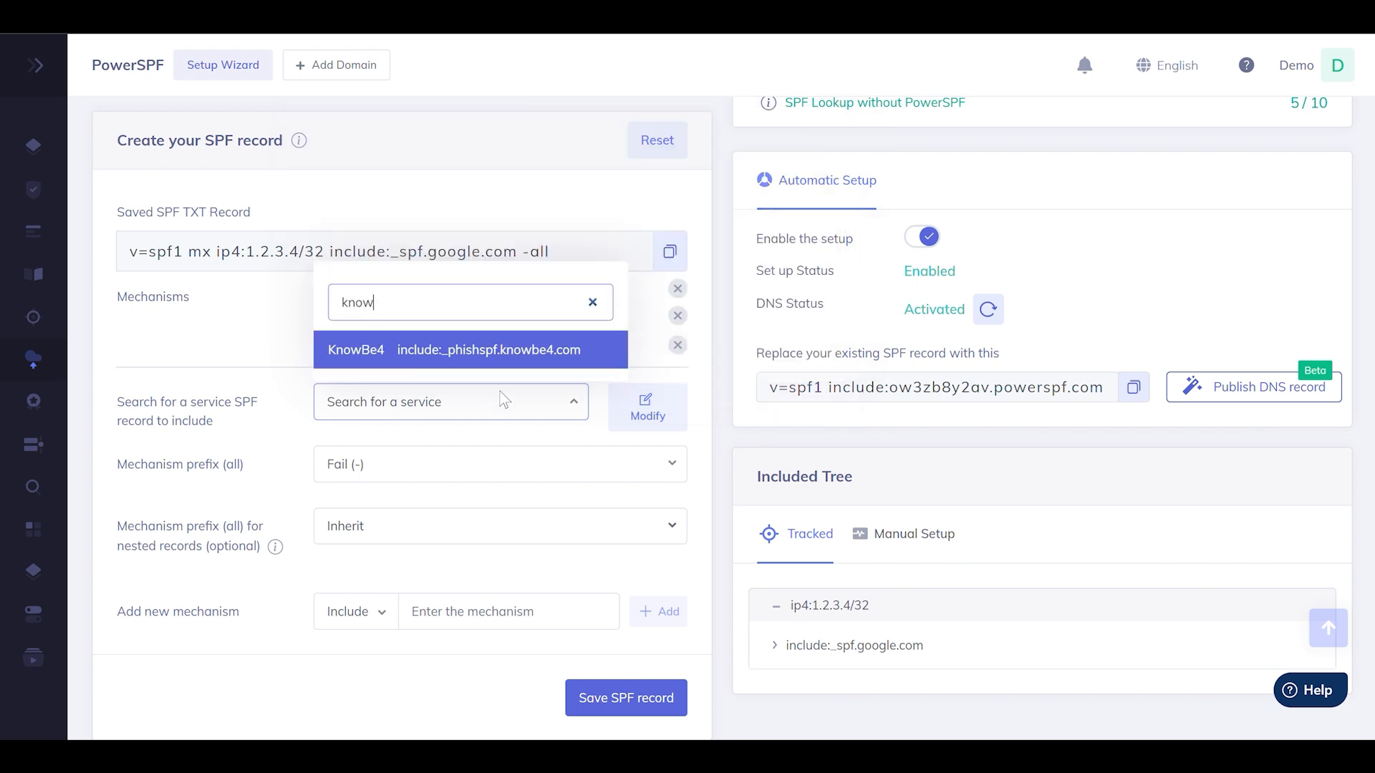
{"action": "key", "text": "Return"}
Add an IP v4 mechanism with the address 8.8.8.8 and save the SPF record
{"action": "left_click", "coordinate": [355, 645]}
{"action": "left_click", "coordinate": [397, 376]}
{"action": "left_click", "coordinate": [445, 644]}
{"action": "type", "text": "8.8.8.8"}
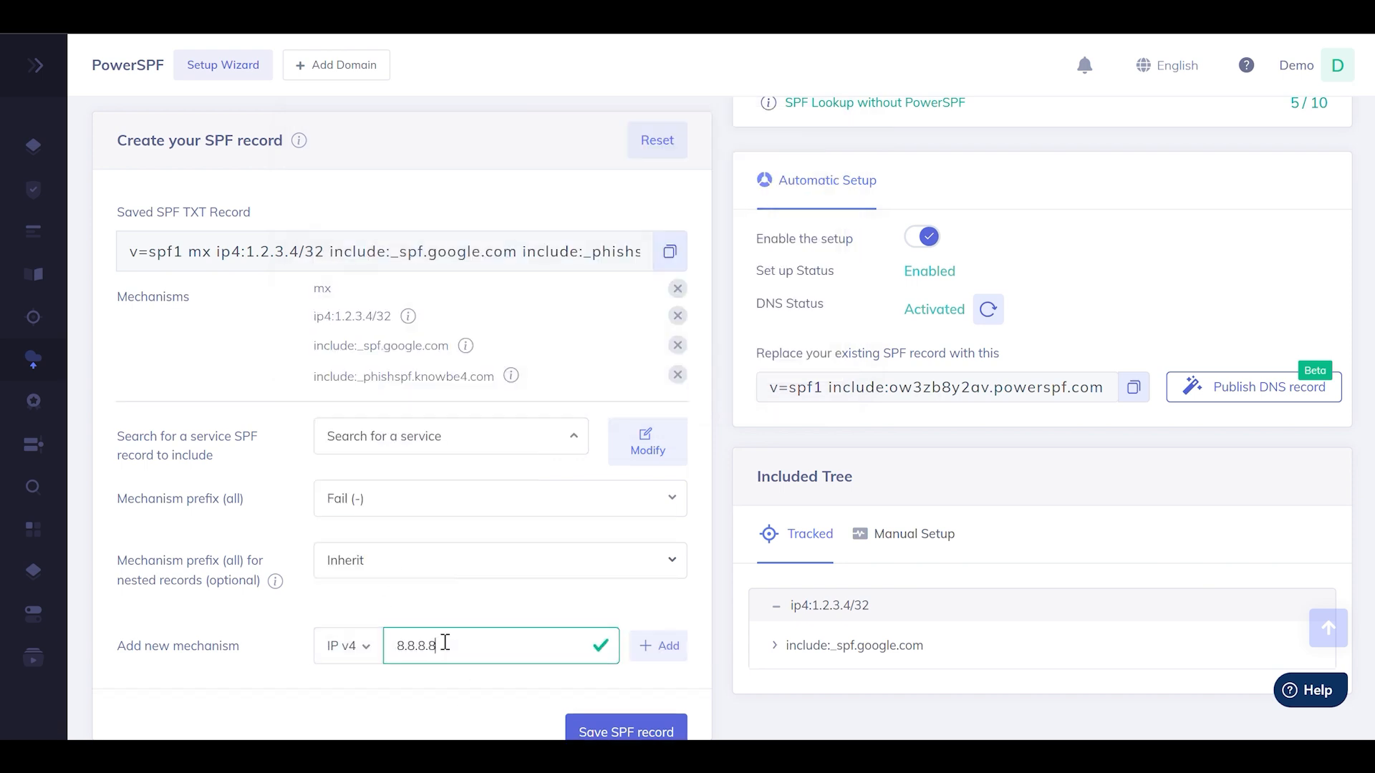
{"action": "left_click", "coordinate": [655, 646]}
{"action": "scroll", "coordinate": [654, 648], "scroll_direction": "down", "scroll_amount": 2}
{"action": "left_click", "coordinate": [627, 653]}
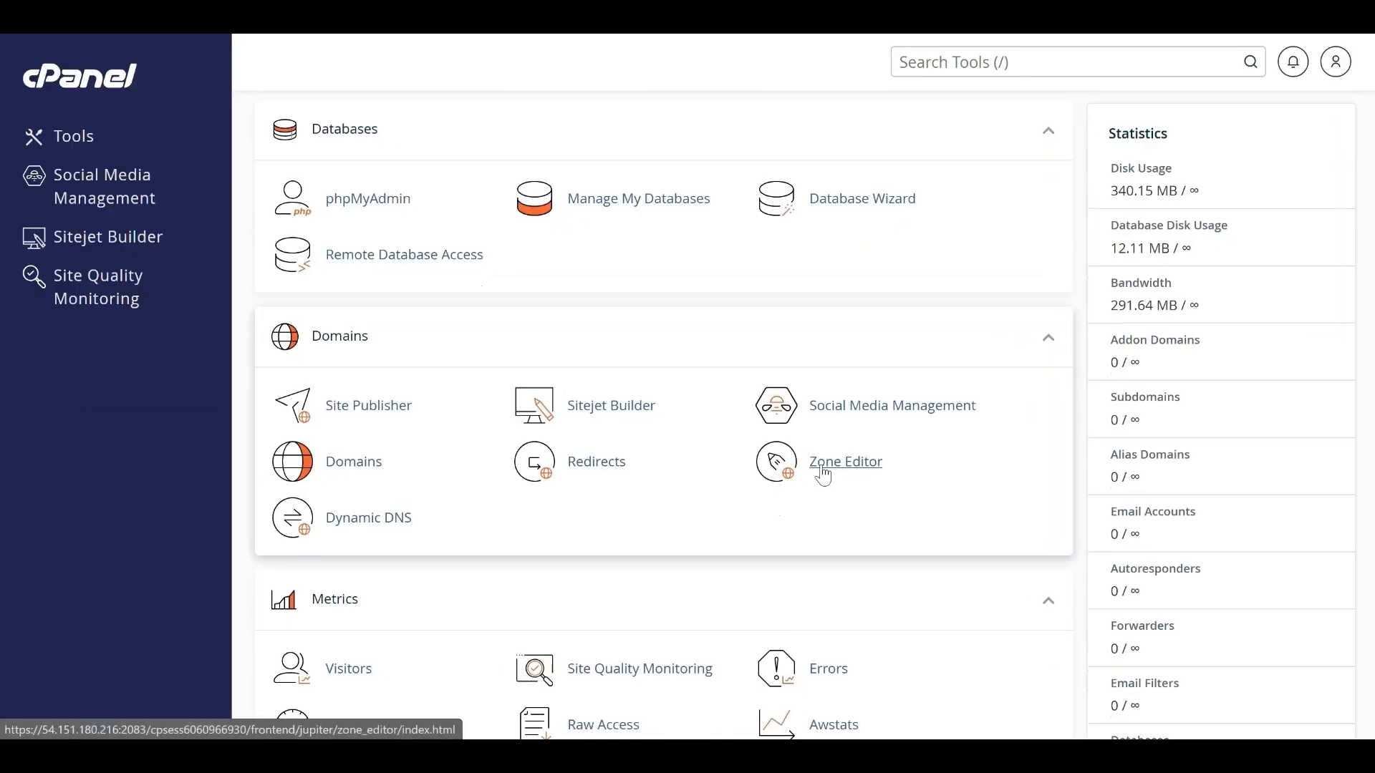
Open cPanel's zone records for test.thinkdmarc.com and start a new TXT record named test.thinkdmarc.com
{"action": "left_click", "coordinate": [823, 471]}
{"action": "left_click", "coordinate": [970, 464]}
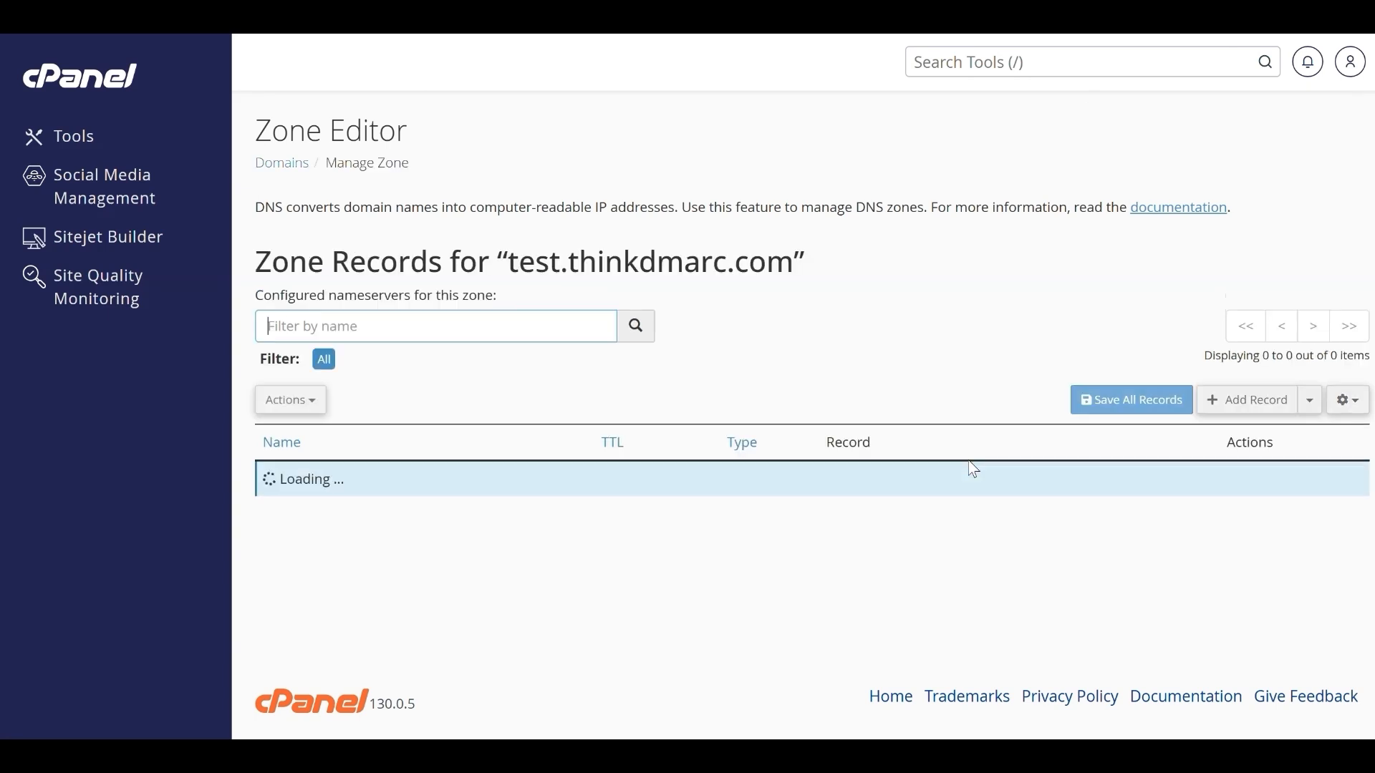
{"action": "left_click", "coordinate": [1229, 400]}
{"action": "left_click", "coordinate": [788, 487]}
{"action": "left_click", "coordinate": [762, 672]}
{"action": "left_click", "coordinate": [375, 487]}
{"action": "left_click", "coordinate": [402, 528]}
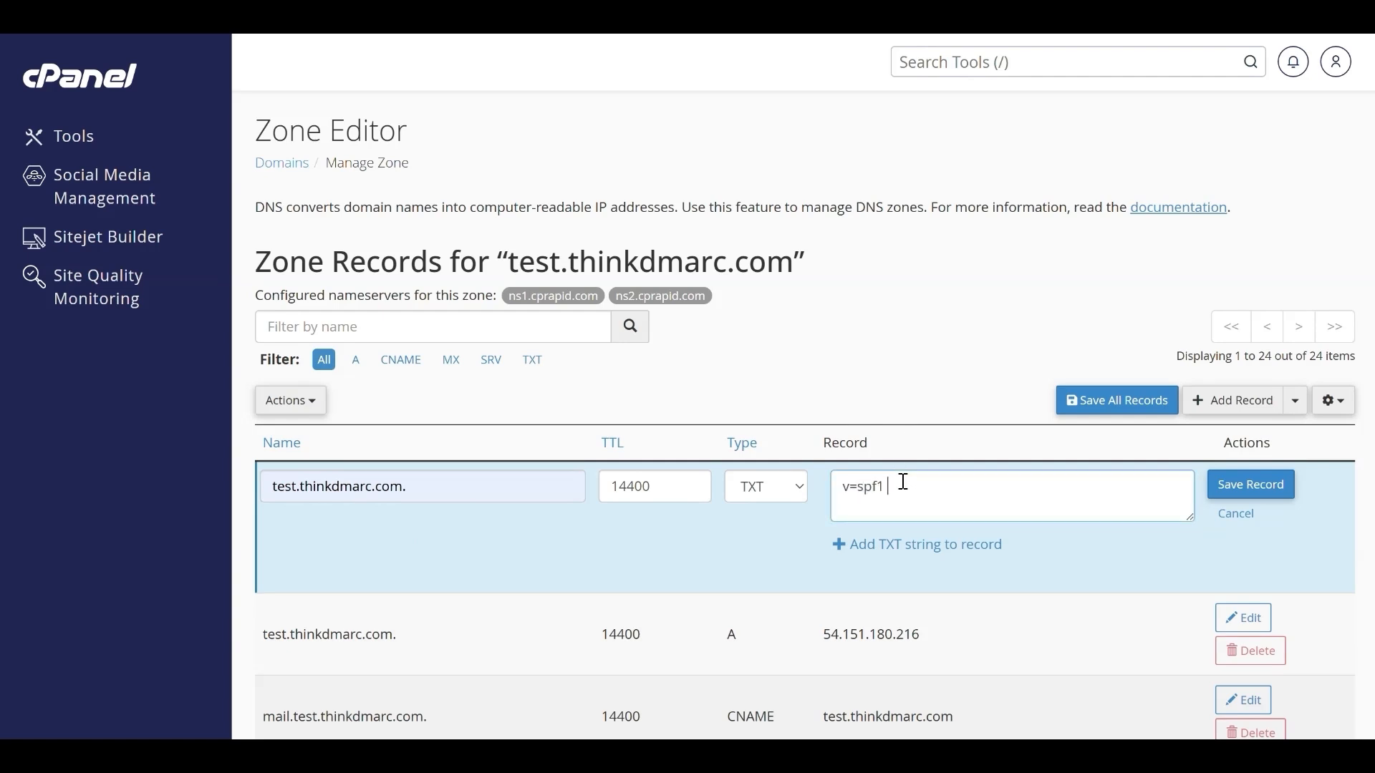
Set the new TXT record's text to "v=spf1 mx ip4:1.2.3.4 include:_spf.google.com -all" and save the record
{"action": "type", "text": "ip4:1.2.3.4 include:_spf.google.com -all"}
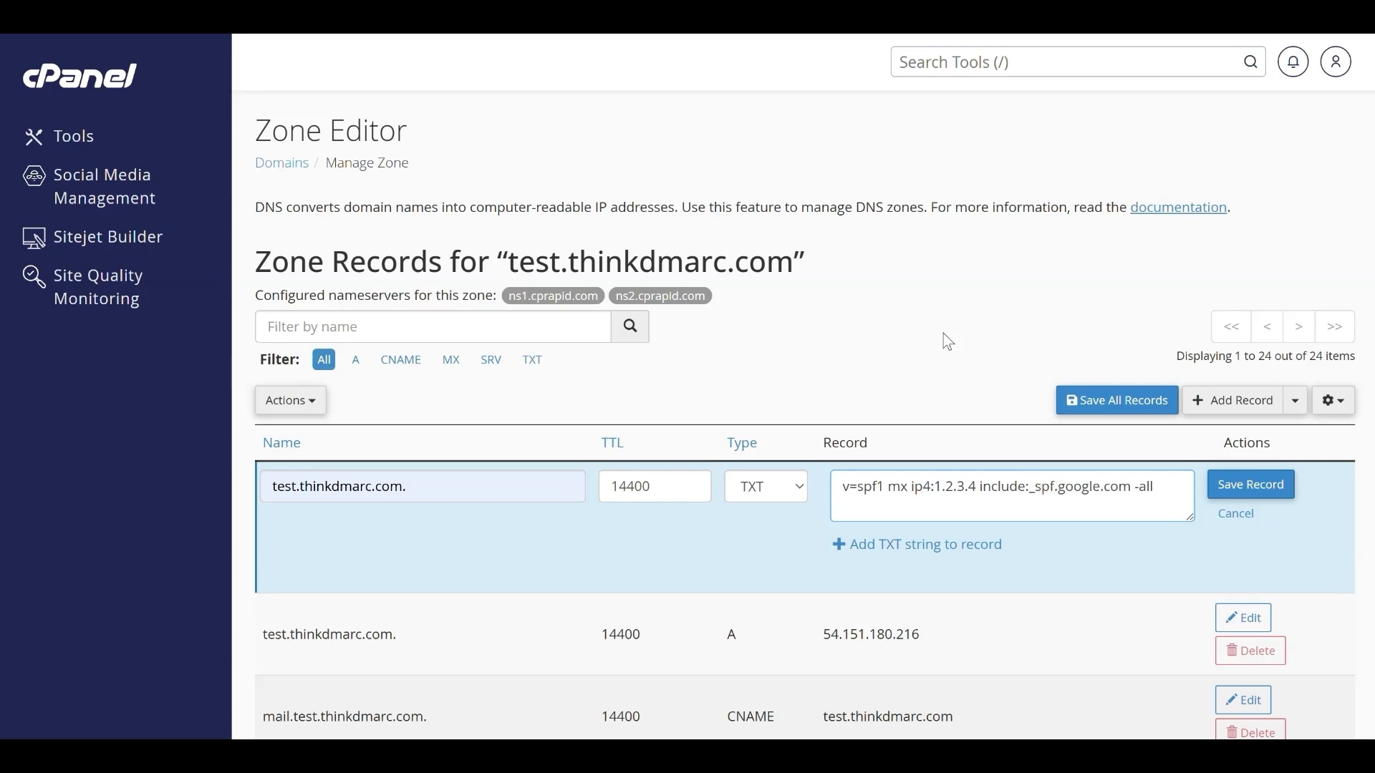
{"action": "left_click", "coordinate": [1259, 484]}
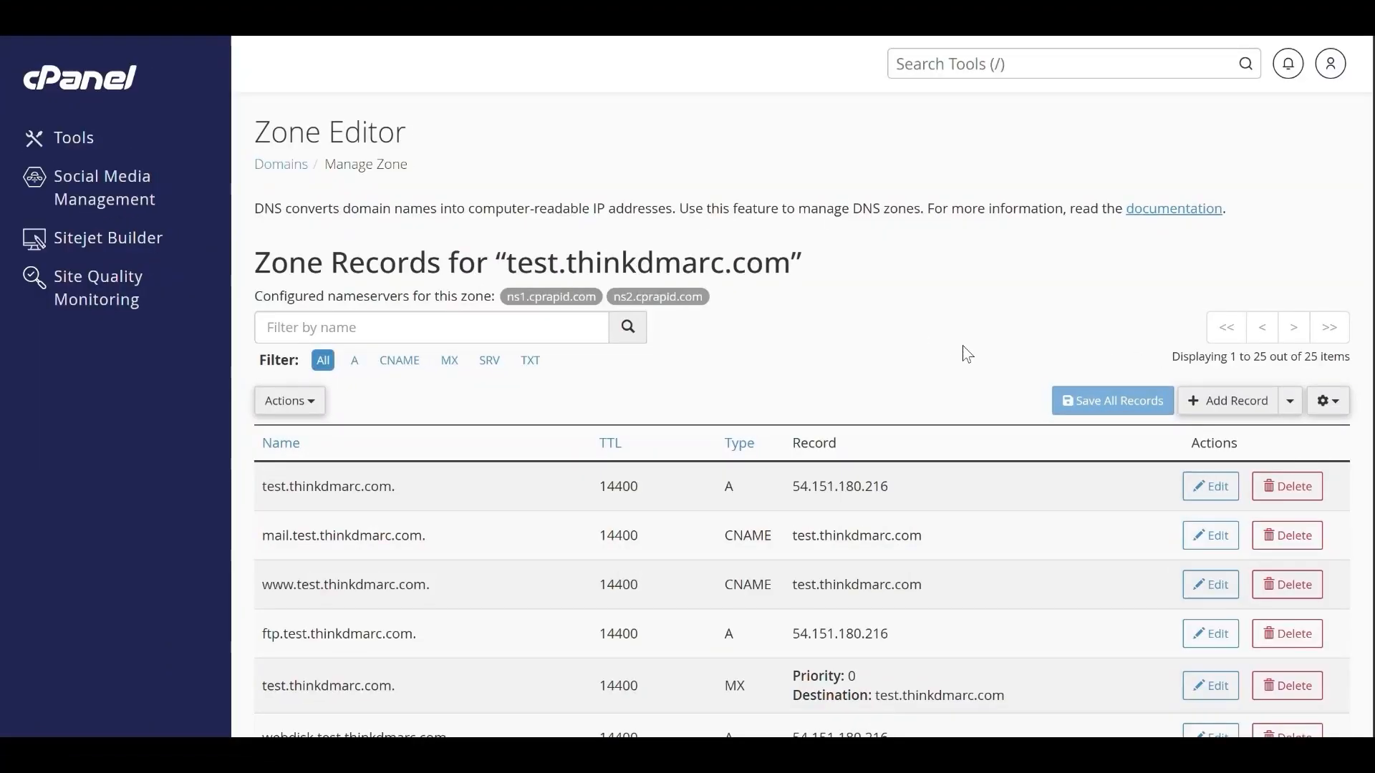
Start another zone record of type TXT and name it abc._domainkey.test.thinkdmarc.com
{"action": "left_click", "coordinate": [1227, 401]}
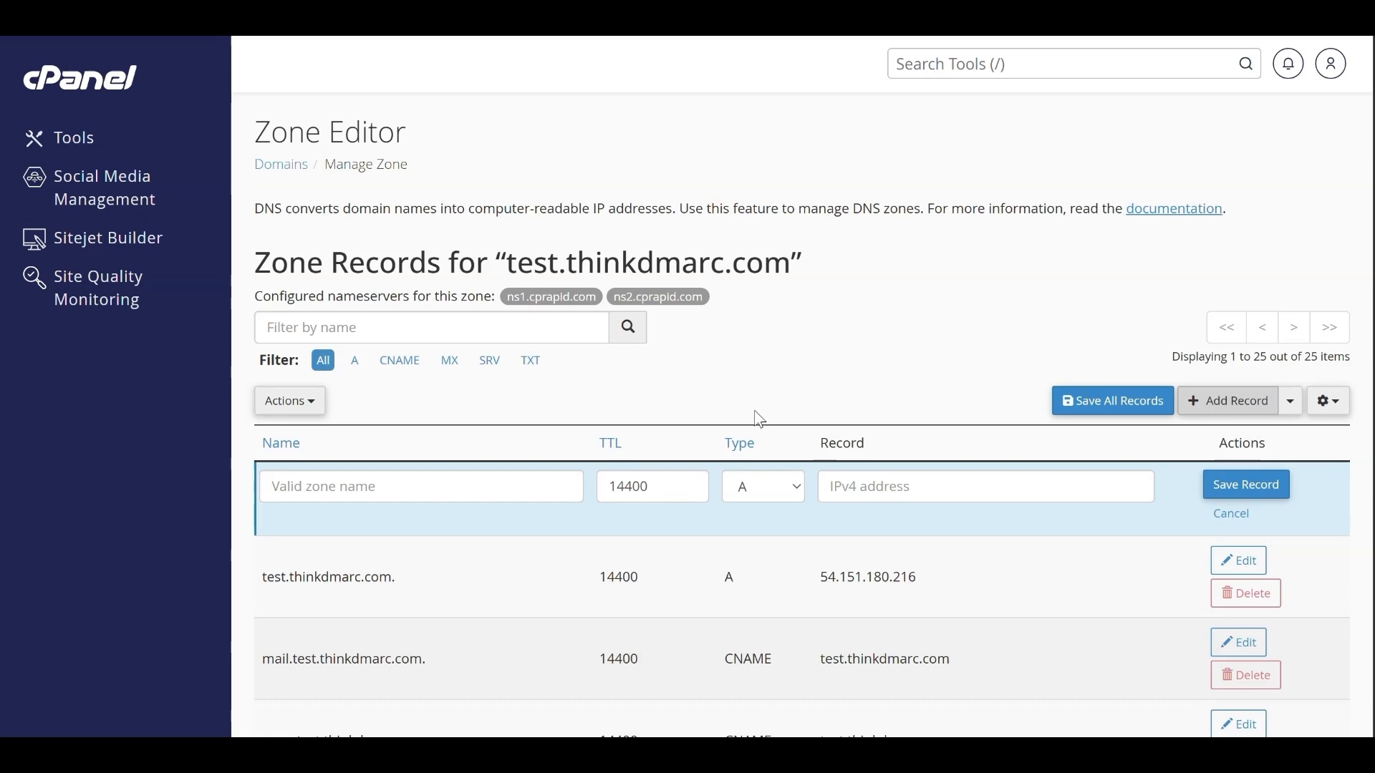
{"action": "left_click", "coordinate": [767, 495]}
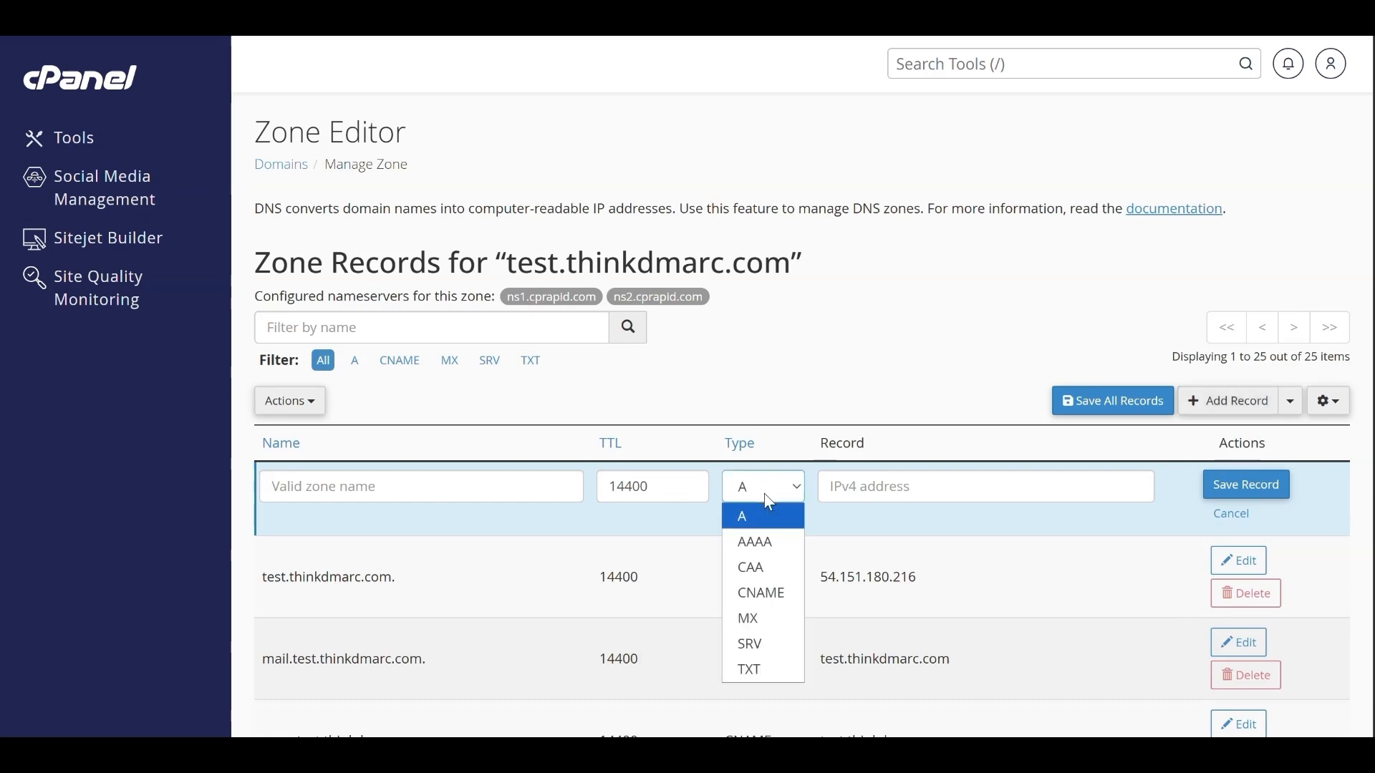
{"action": "left_click", "coordinate": [767, 671]}
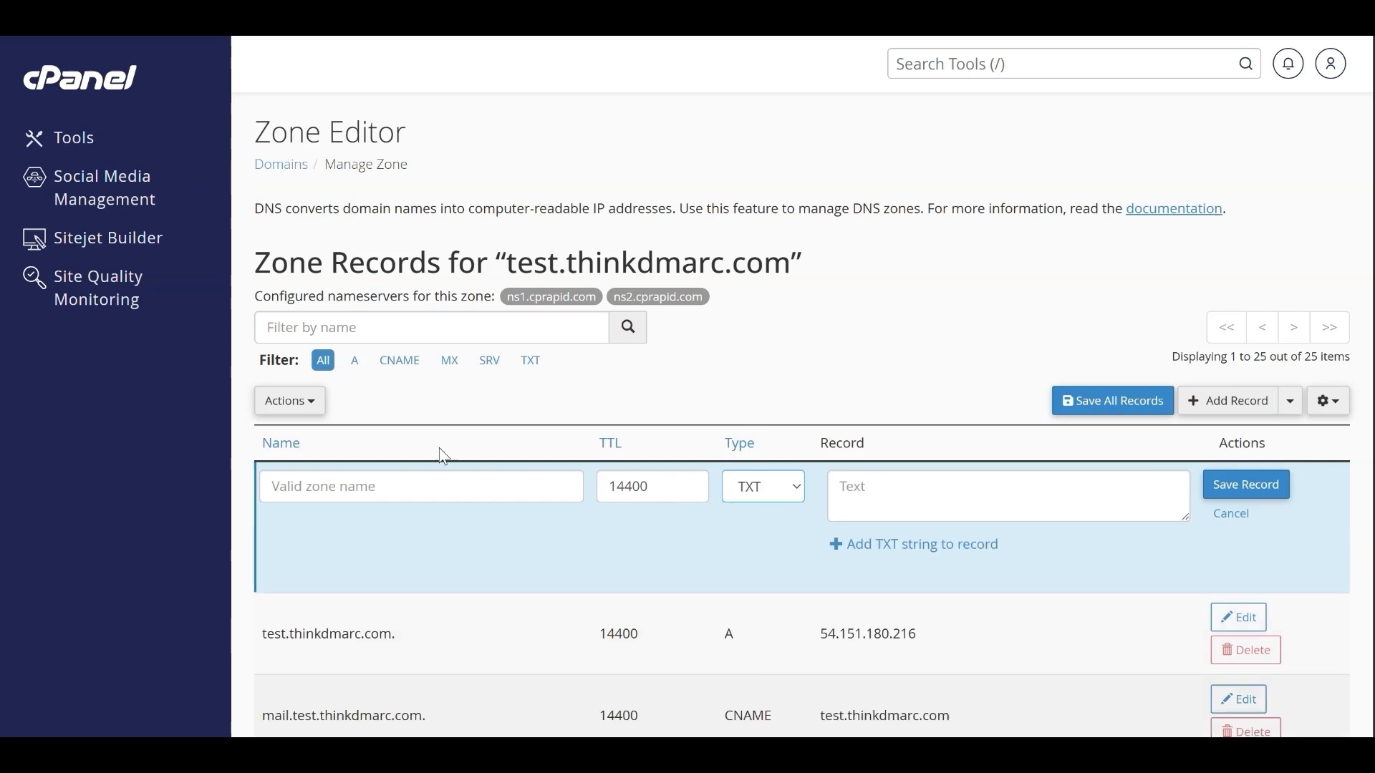
{"action": "left_click", "coordinate": [398, 491]}
{"action": "type", "text": "abc."}
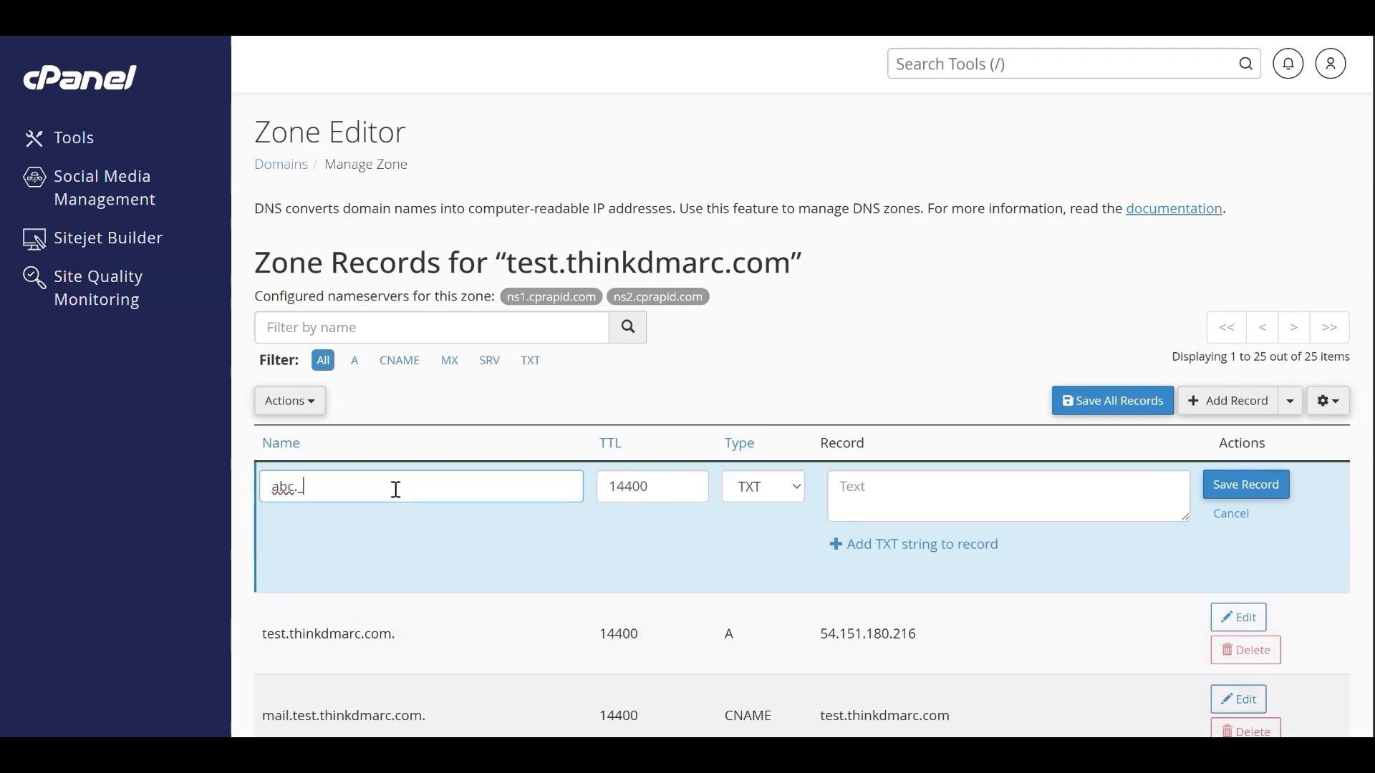
{"action": "type", "text": "_domainkey."}
Set the DKIM record's text to "v=DKIM1; k=rsa; p=" followed by the copied public key, and save the record
{"action": "left_click", "coordinate": [836, 478]}
{"action": "type", "text": "v=DKIM1; k=rsa;"}
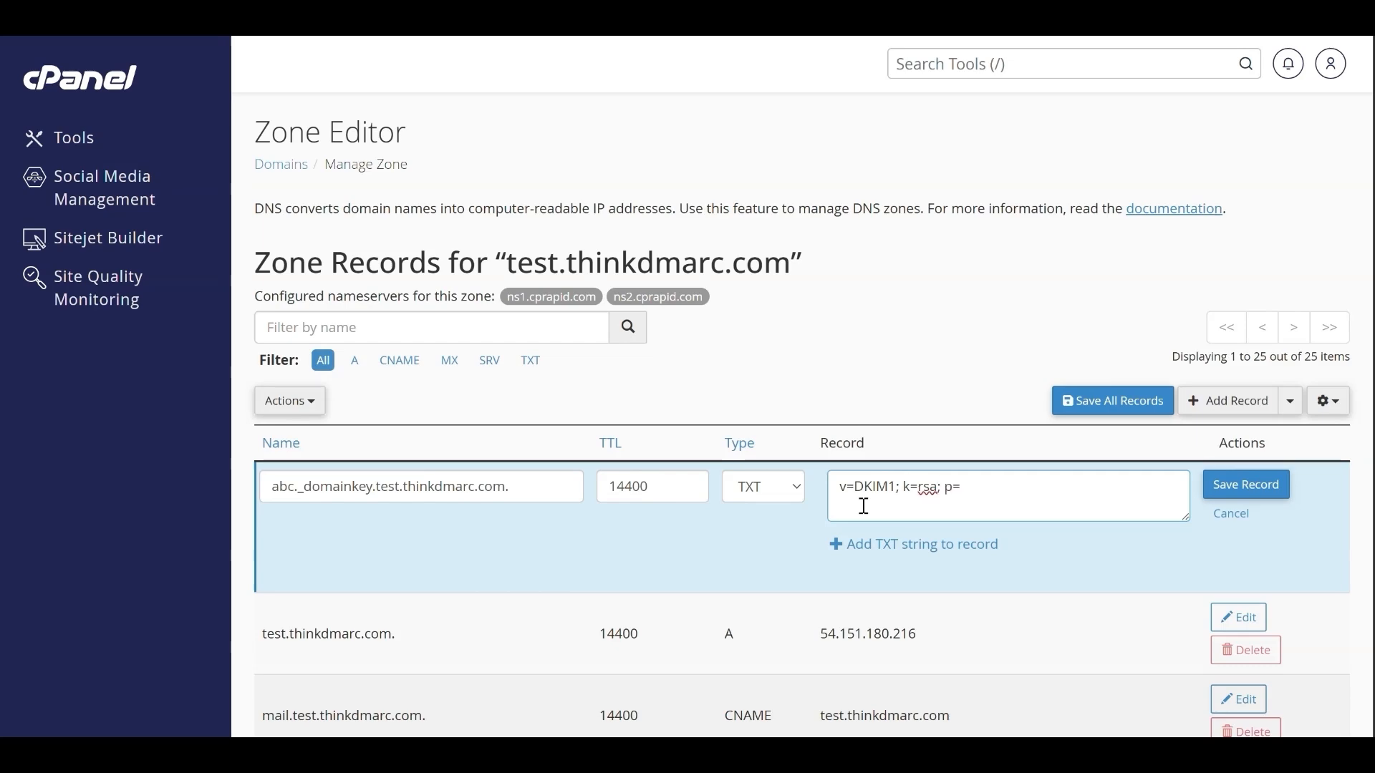
{"action": "type", "text": " p="}
{"action": "key", "text": "ctrl+v"}
{"action": "left_click", "coordinate": [1247, 485]}
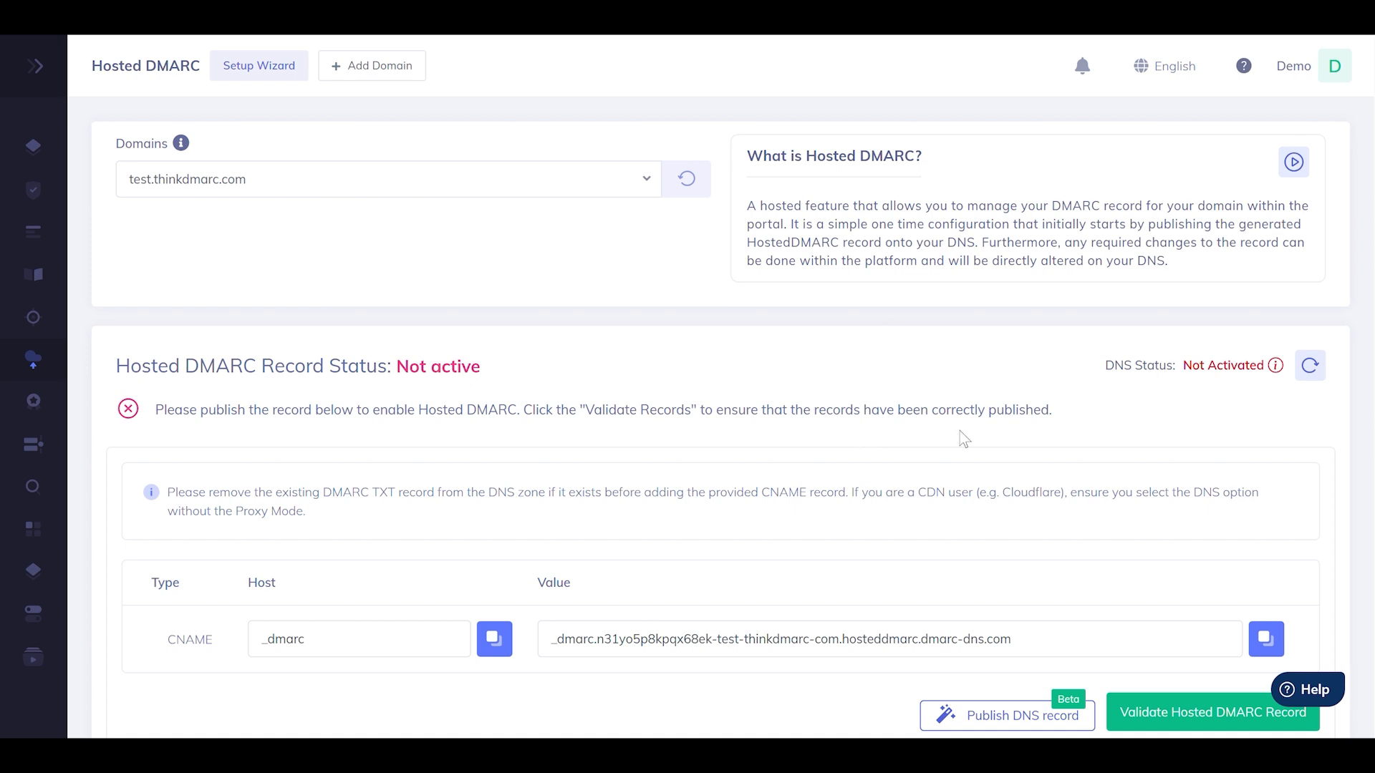
Copy the CNAME value from the Hosted DMARC page and open cPanel's zone records for test.thinkdmarc.com
{"action": "left_click", "coordinate": [1264, 643]}
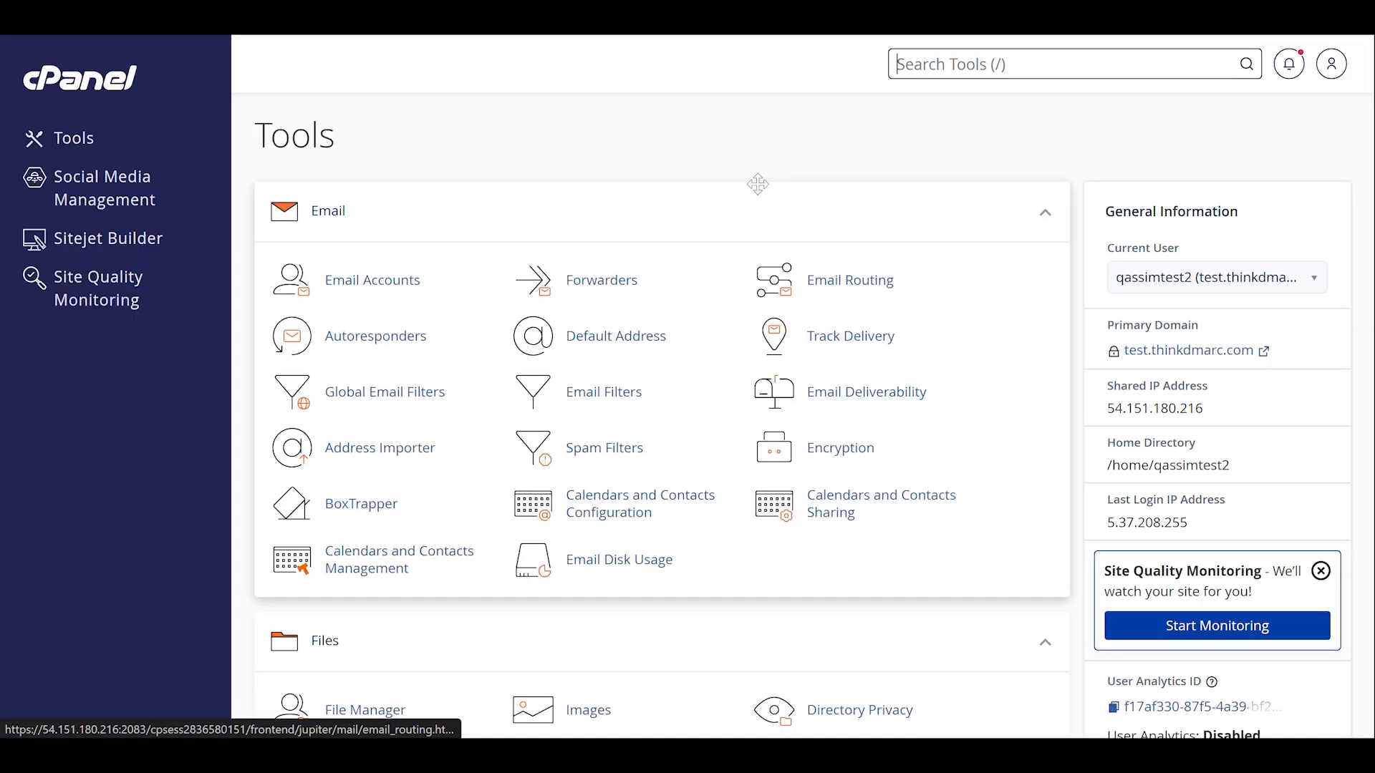
{"action": "scroll", "coordinate": [758, 184], "scroll_direction": "down", "scroll_amount": 6}
{"action": "scroll", "coordinate": [759, 186], "scroll_direction": "down", "scroll_amount": 3}
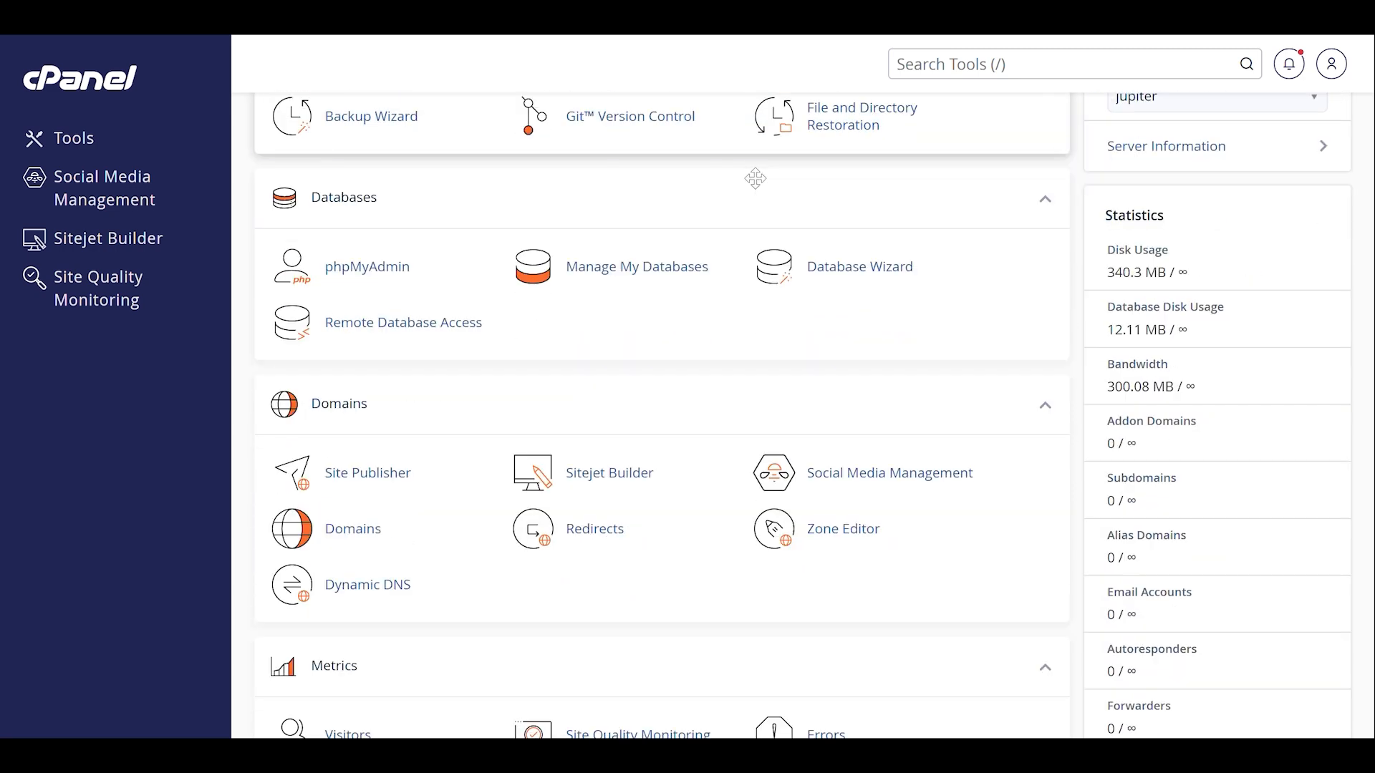
{"action": "left_click", "coordinate": [844, 538]}
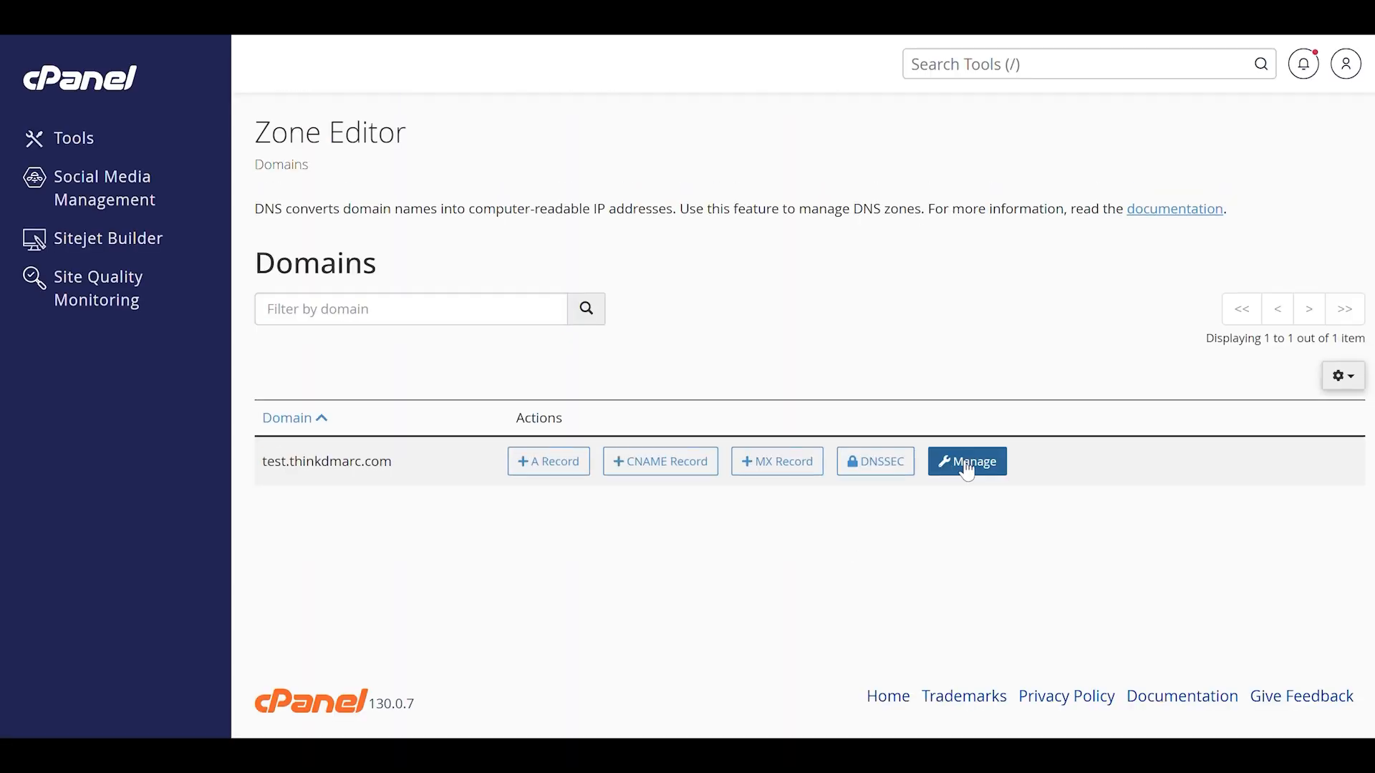
{"action": "left_click", "coordinate": [968, 473]}
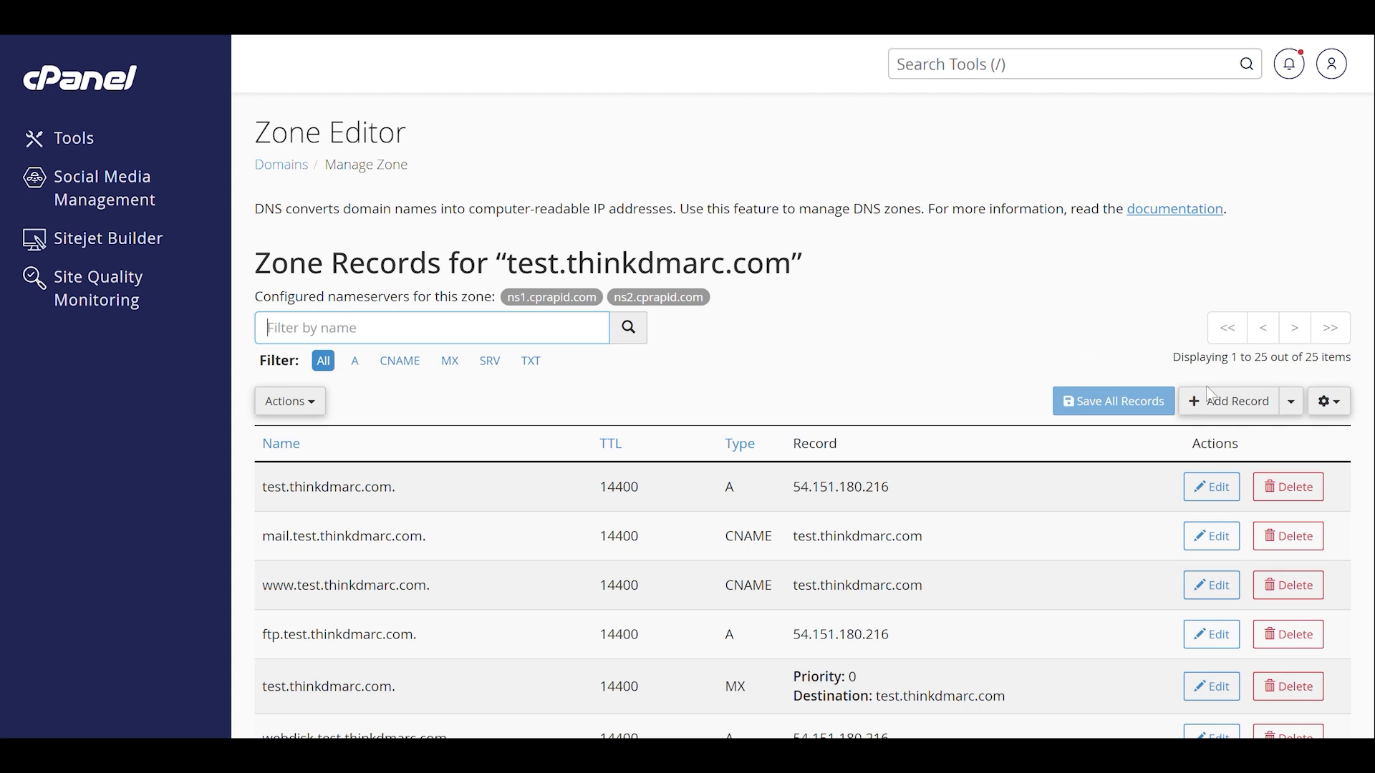
Start a new zone record of type CNAME and name it _dmarc.test.thinkdmarc.com
{"action": "left_click", "coordinate": [1226, 401]}
{"action": "left_click", "coordinate": [759, 486]}
{"action": "left_click", "coordinate": [754, 586]}
{"action": "type", "text": "_dmarc"}
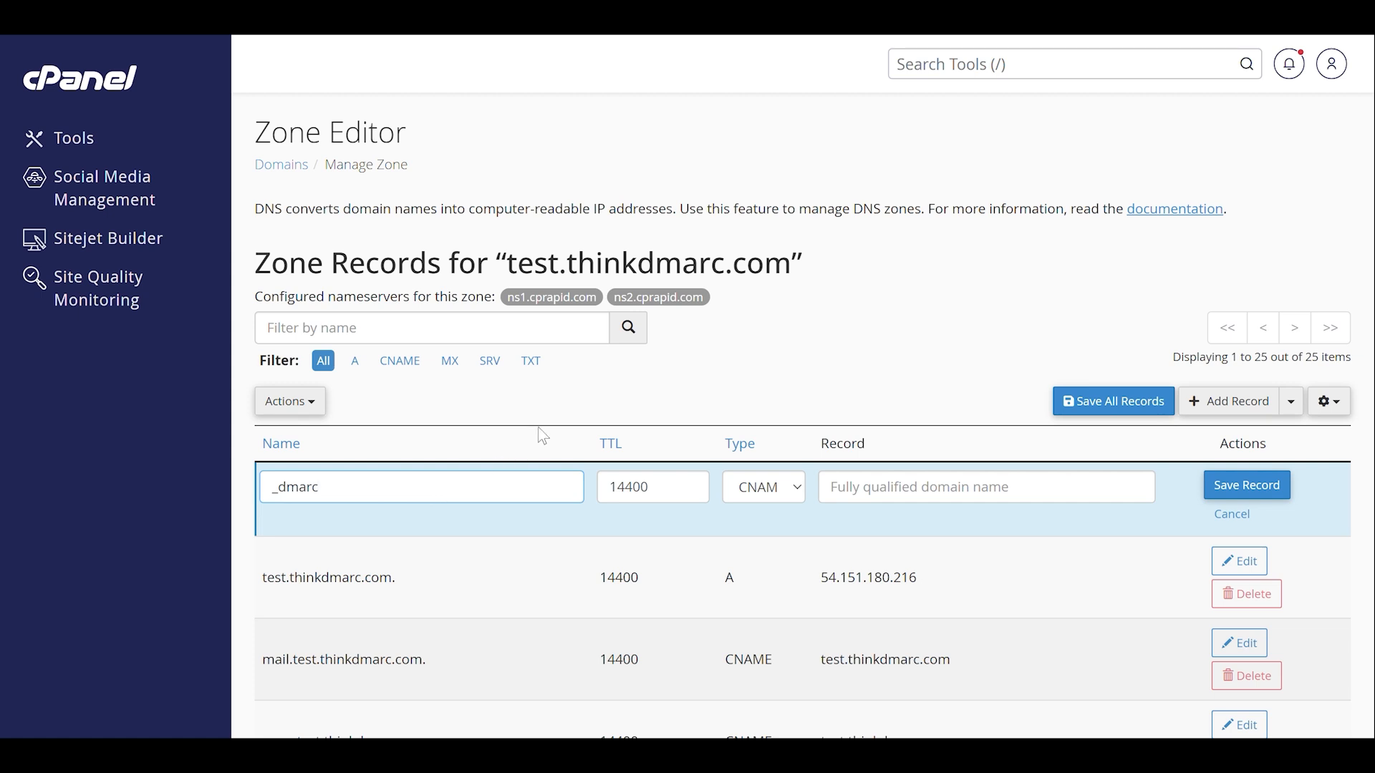
{"action": "left_click", "coordinate": [542, 427]}
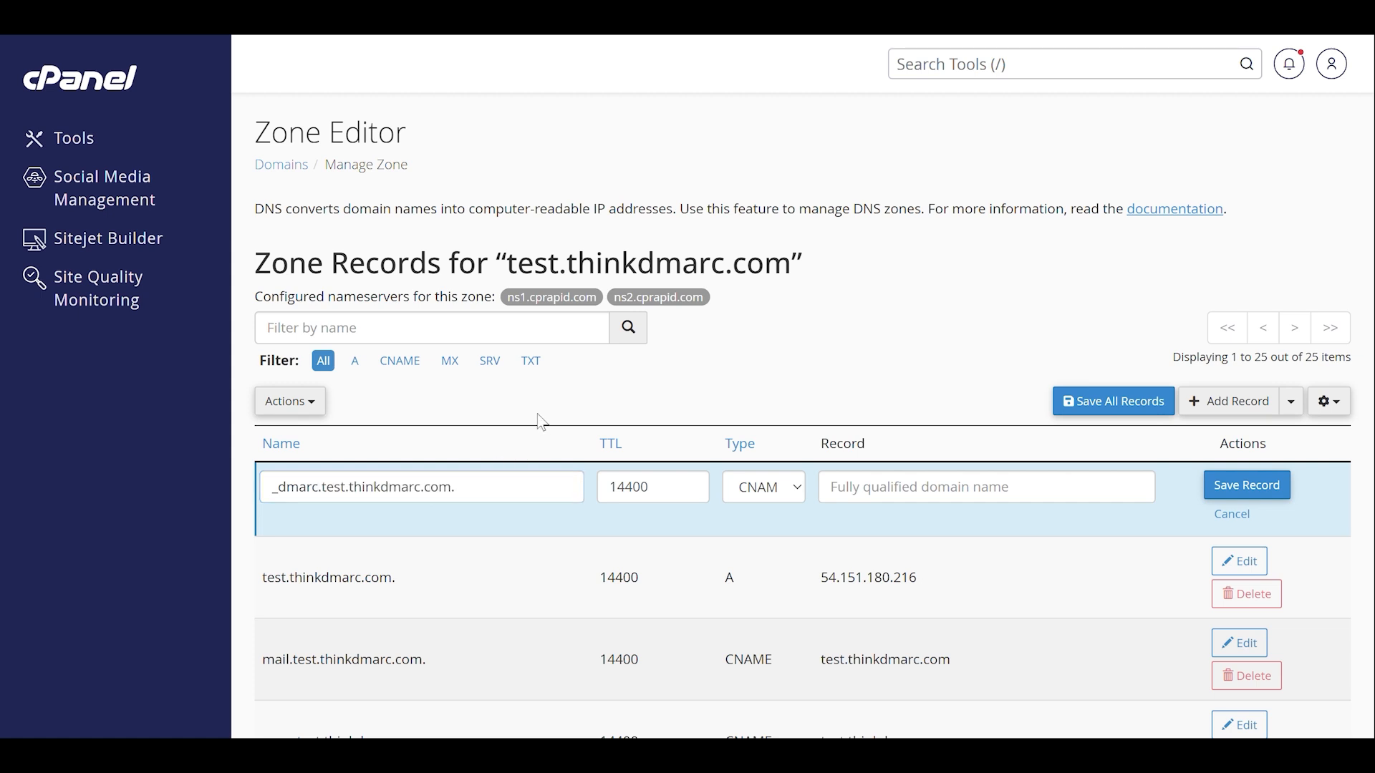
Paste the copied Hosted DMARC value as the target of the _dmarc CNAME record and save the record
{"action": "left_click", "coordinate": [864, 479]}
{"action": "key", "text": "ctrl+v"}
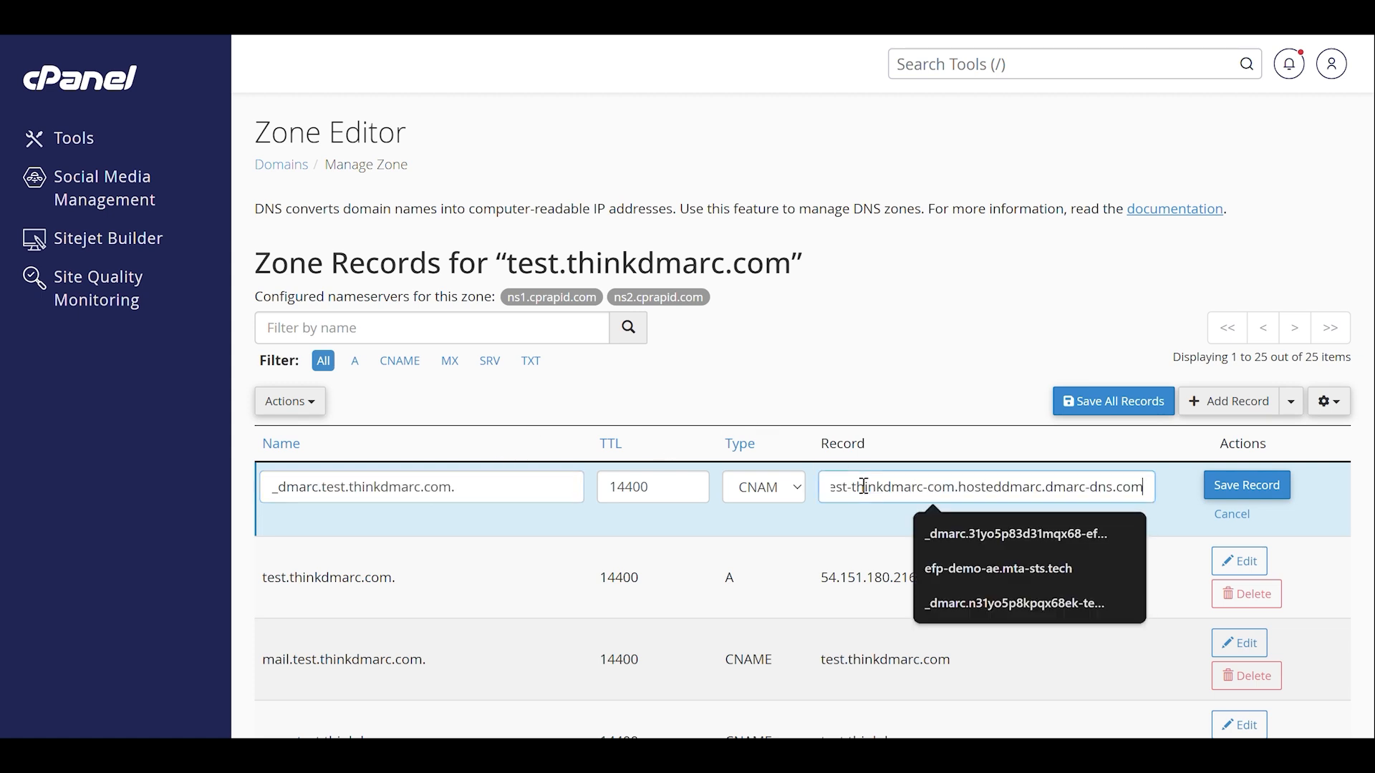
{"action": "left_click", "coordinate": [979, 402]}
{"action": "left_click", "coordinate": [1249, 486]}
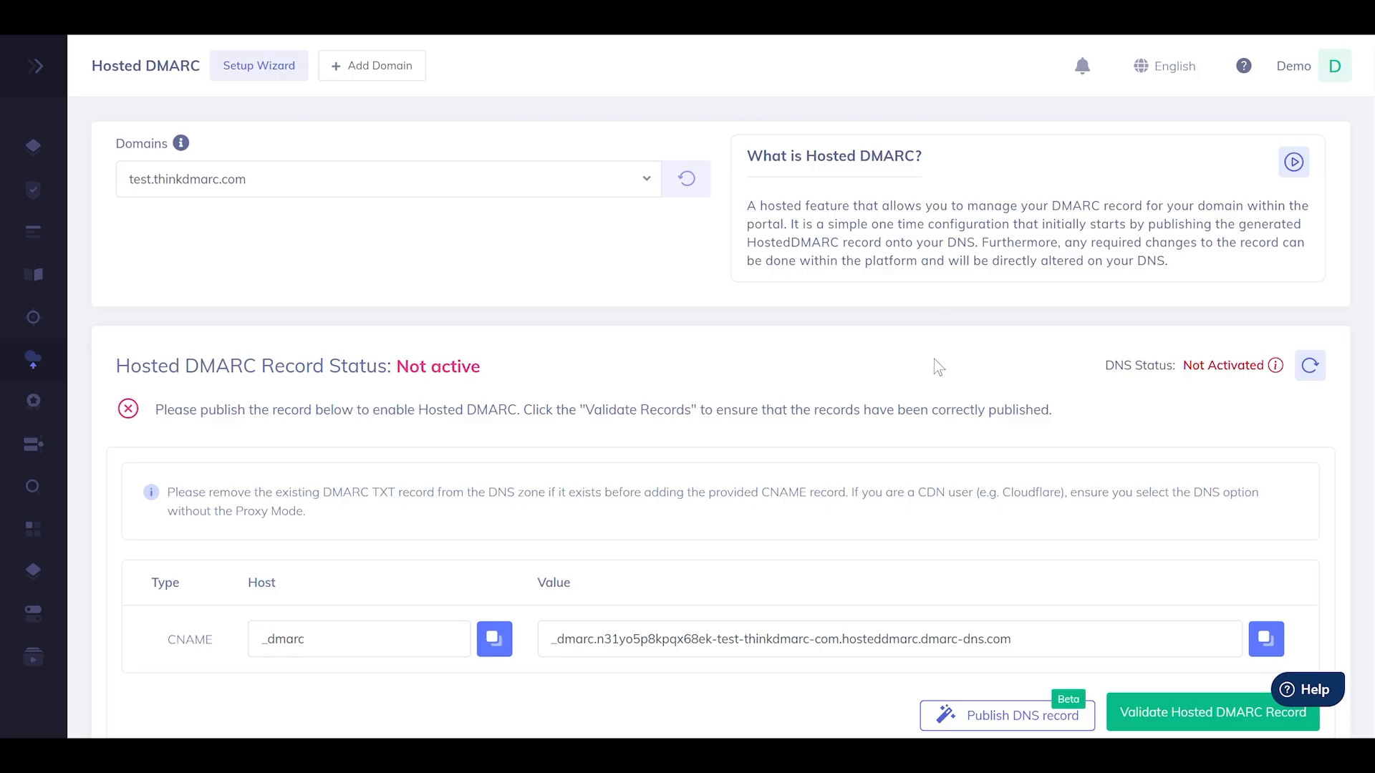
Switch to the Hosted DMARC page, validate the published record for test.thinkdmarc.com, and set its DMARC policy to Reject
{"action": "scroll", "coordinate": [1105, 612], "scroll_direction": "down", "scroll_amount": 2}
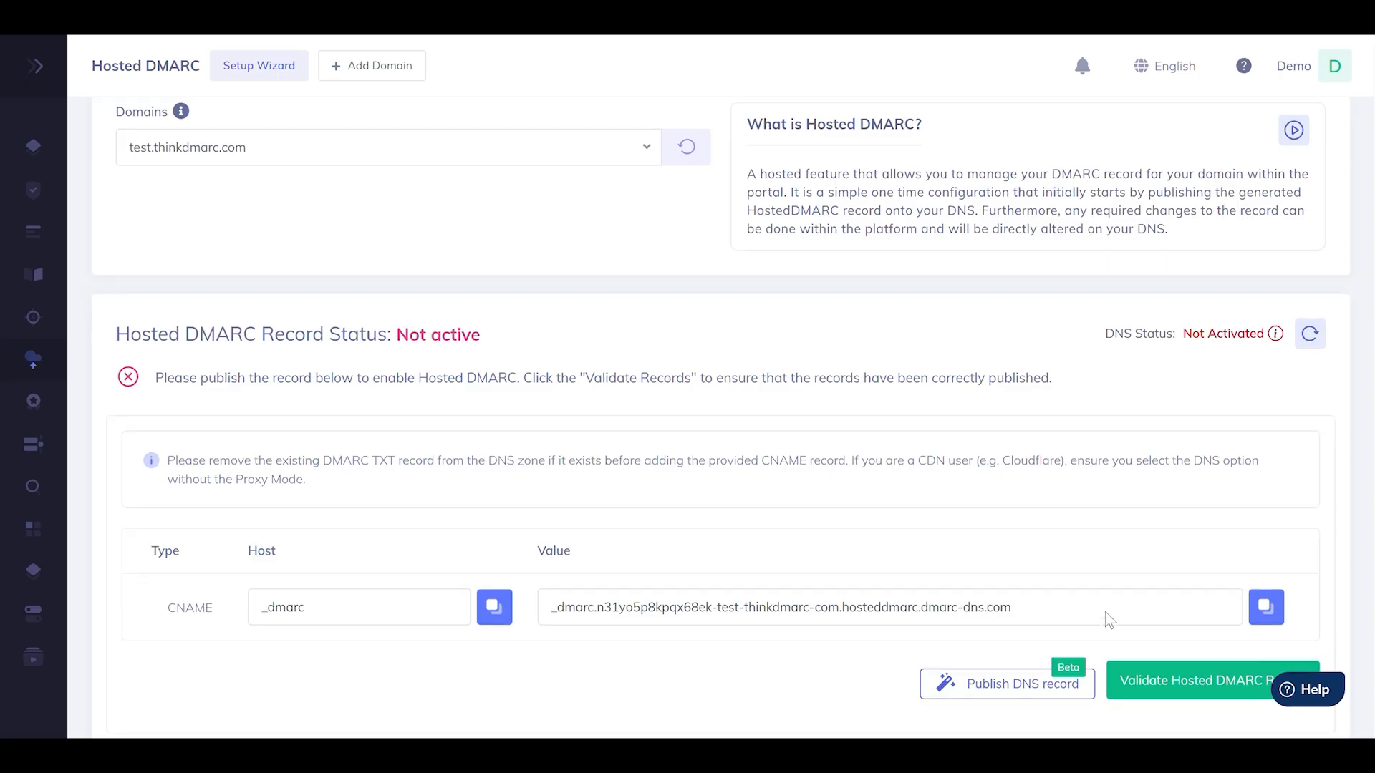
{"action": "left_click", "coordinate": [1156, 617]}
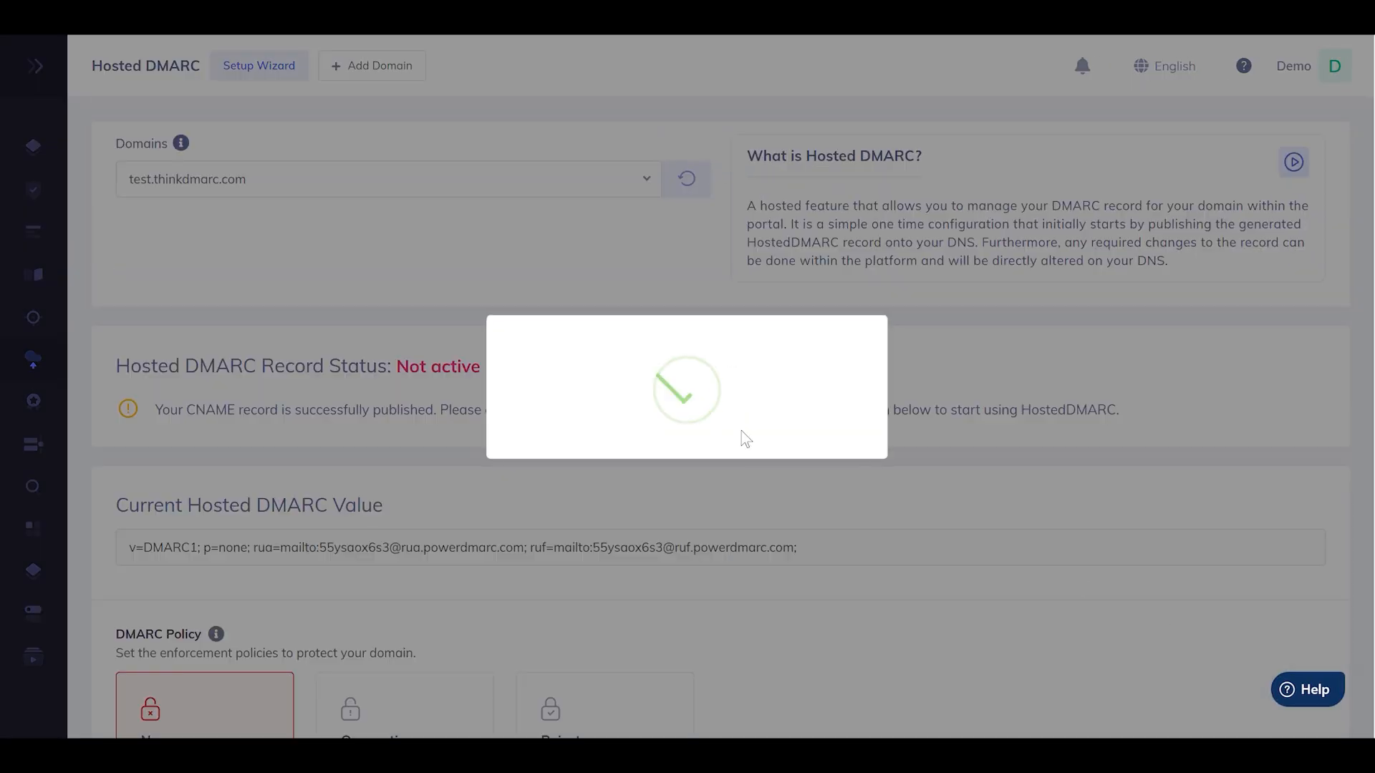
{"action": "scroll", "coordinate": [739, 427], "scroll_direction": "down", "scroll_amount": 2}
{"action": "scroll", "coordinate": [743, 432], "scroll_direction": "down", "scroll_amount": 2}
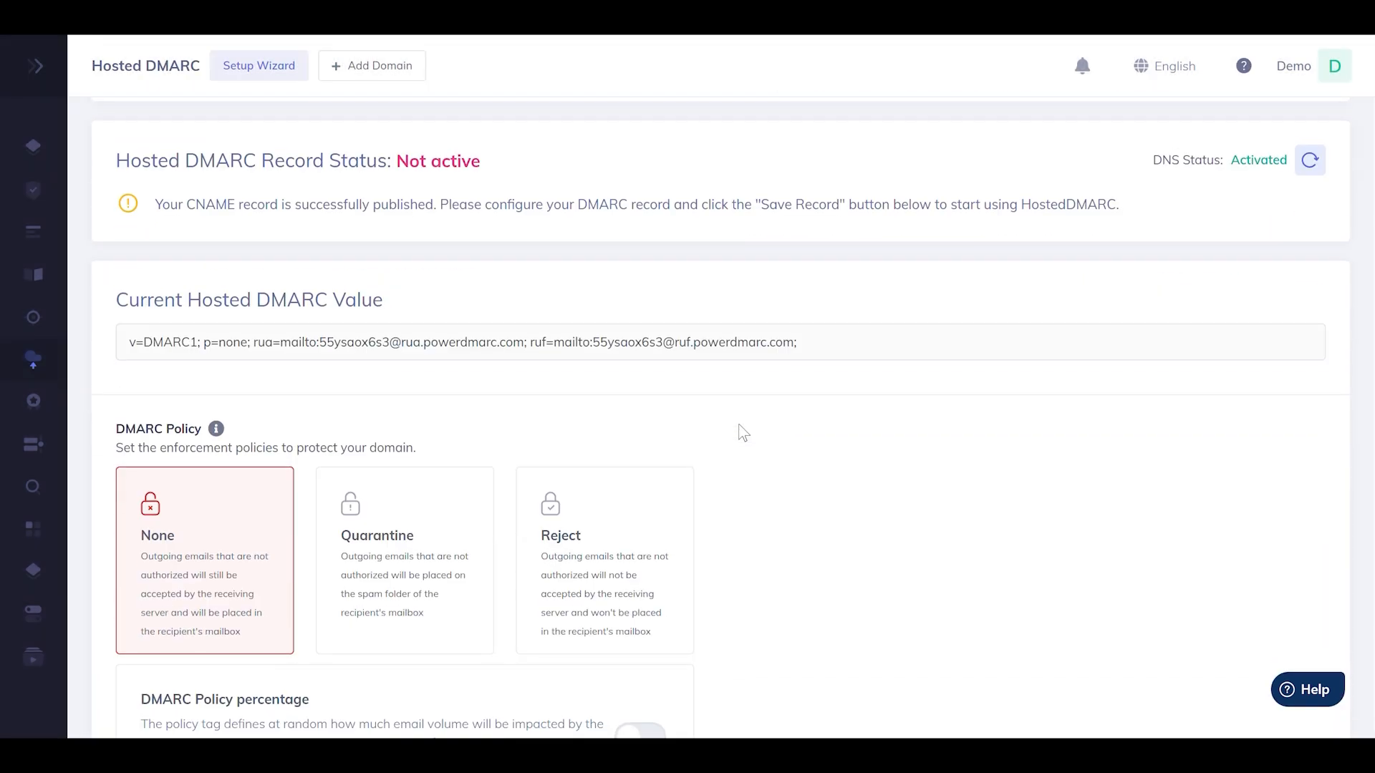
{"action": "left_click", "coordinate": [622, 486]}
Set the Hosted DMARC failure reporting options to 0:1:d:s and save the record
{"action": "scroll", "coordinate": [832, 444], "scroll_direction": "down", "scroll_amount": 10}
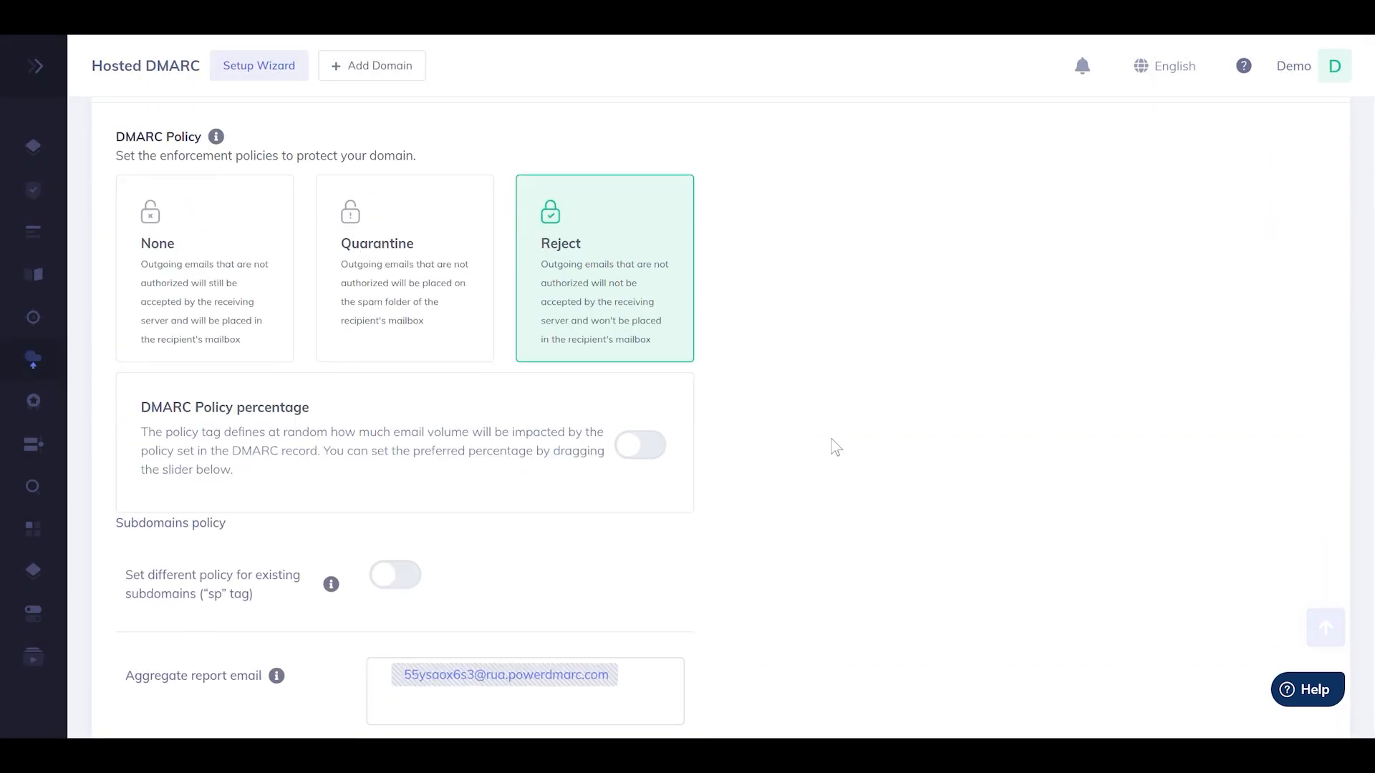
{"action": "left_click", "coordinate": [476, 521]}
{"action": "left_click", "coordinate": [481, 550]}
{"action": "left_click", "coordinate": [639, 651]}
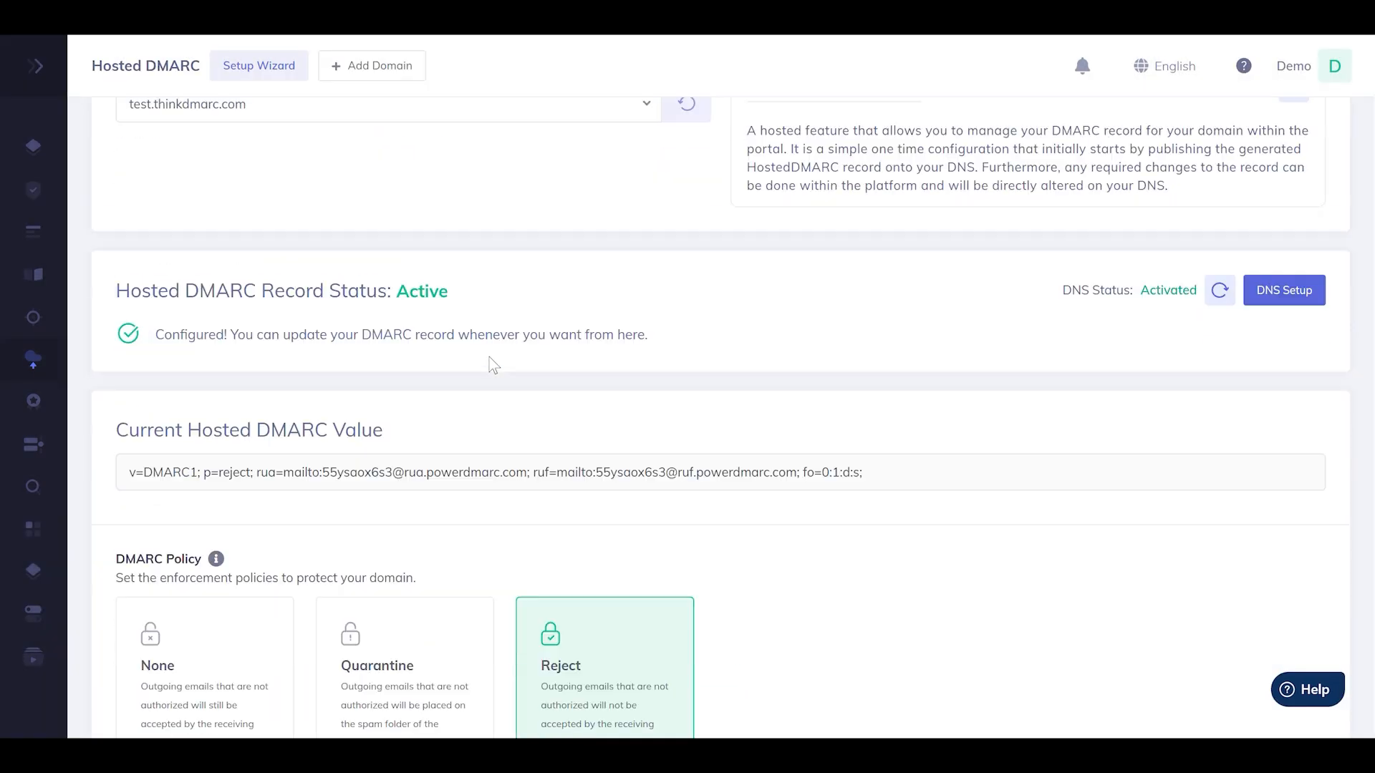
{"action": "scroll", "coordinate": [495, 367], "scroll_direction": "down", "scroll_amount": 2}
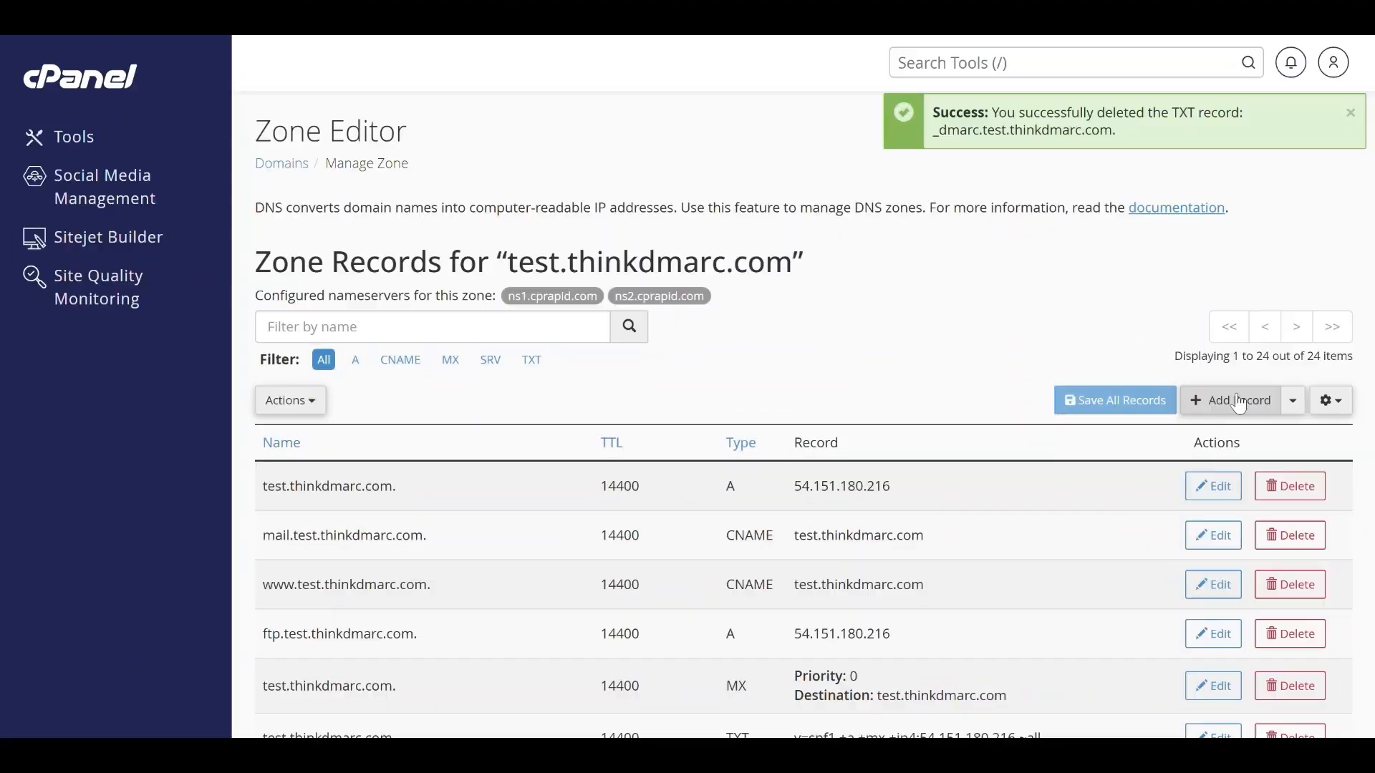
In cPanel's Zone Editor, start a CNAME record named _dmarc.test.thinkdmarc.com. with a TTL of 3600
{"action": "left_click", "coordinate": [1293, 400]}
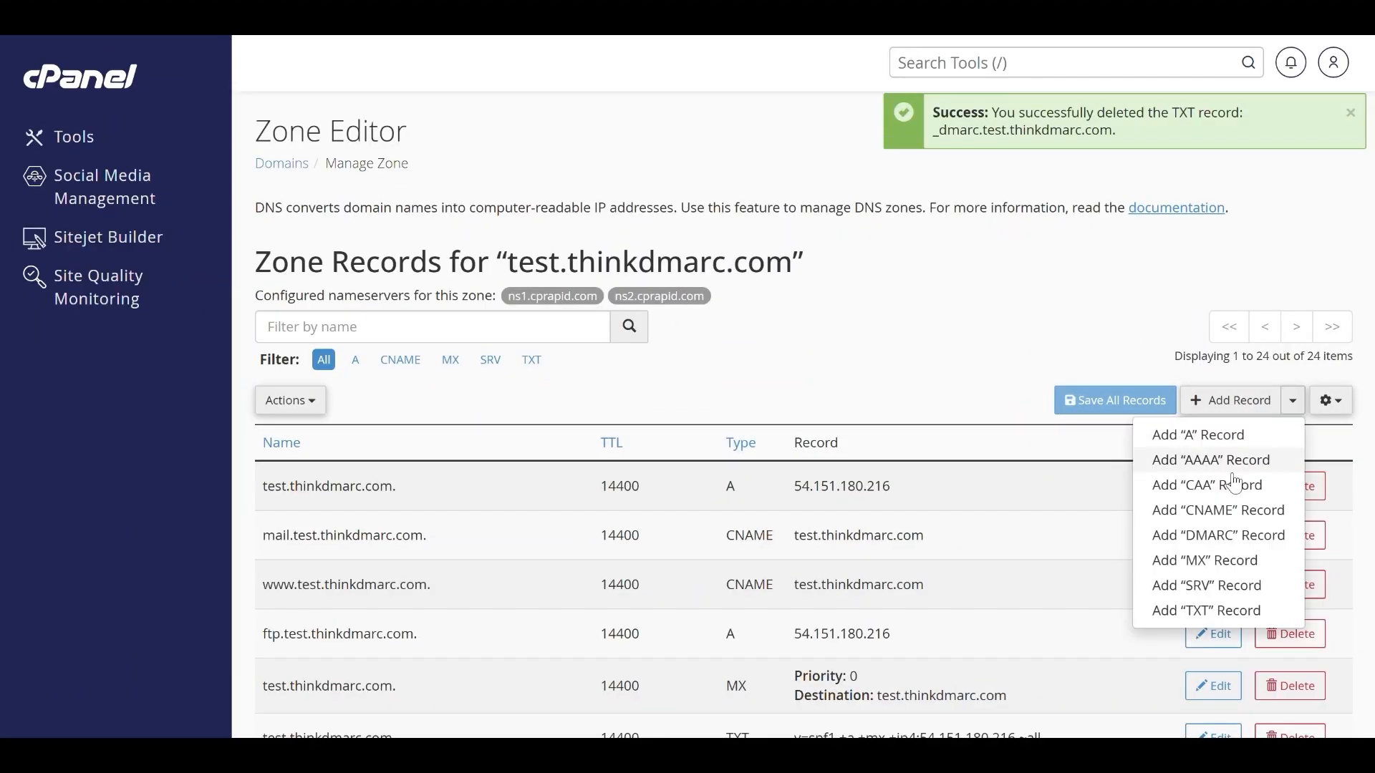
{"action": "left_click", "coordinate": [1224, 511]}
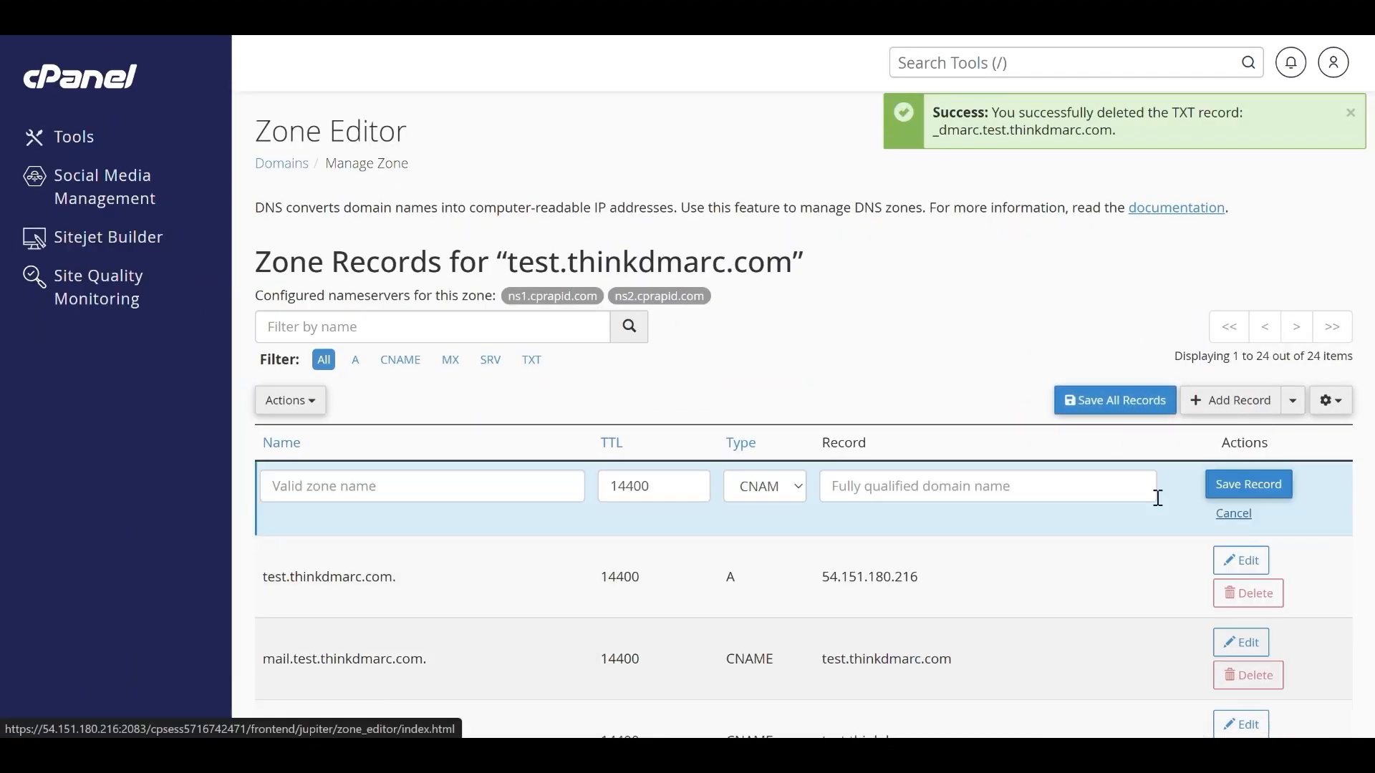
{"action": "left_click", "coordinate": [376, 487]}
{"action": "type", "text": "_dm"}
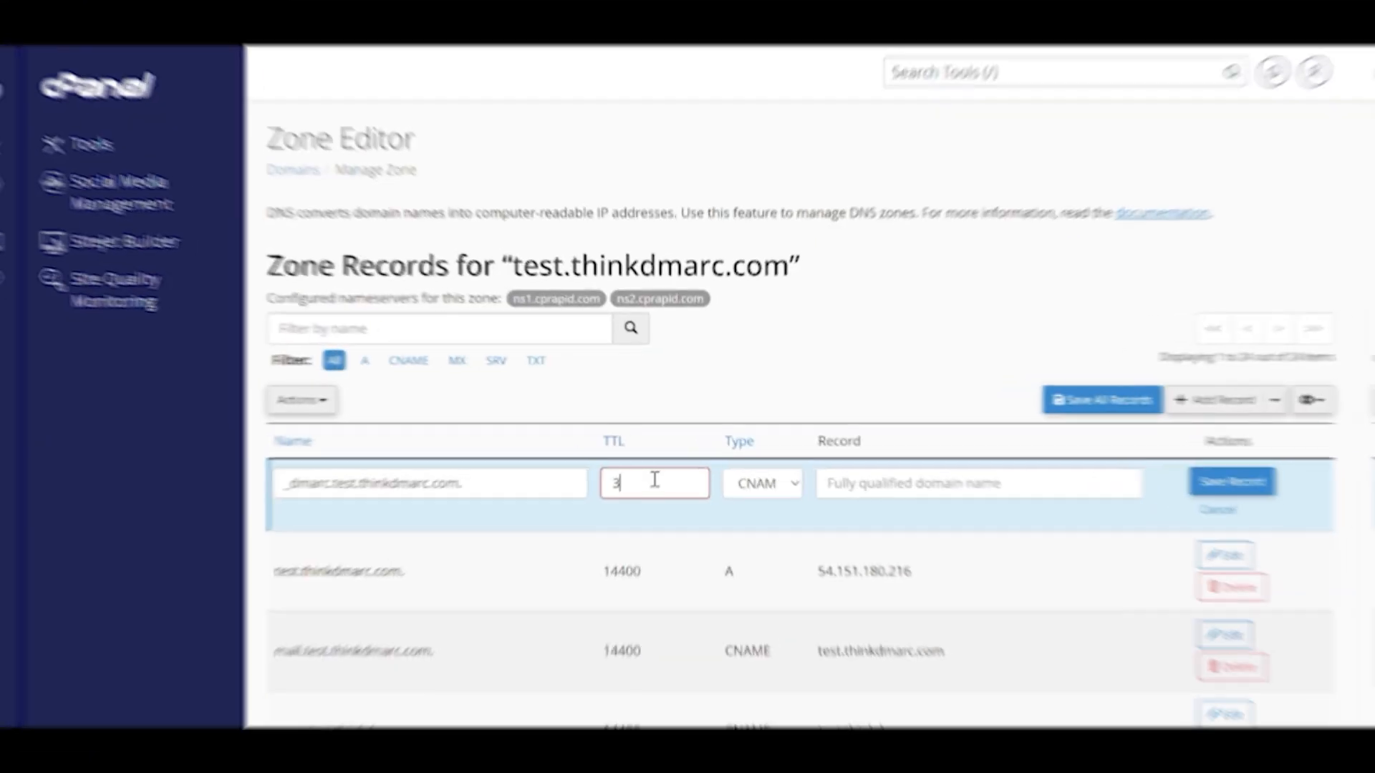
{"action": "type", "text": "60"}
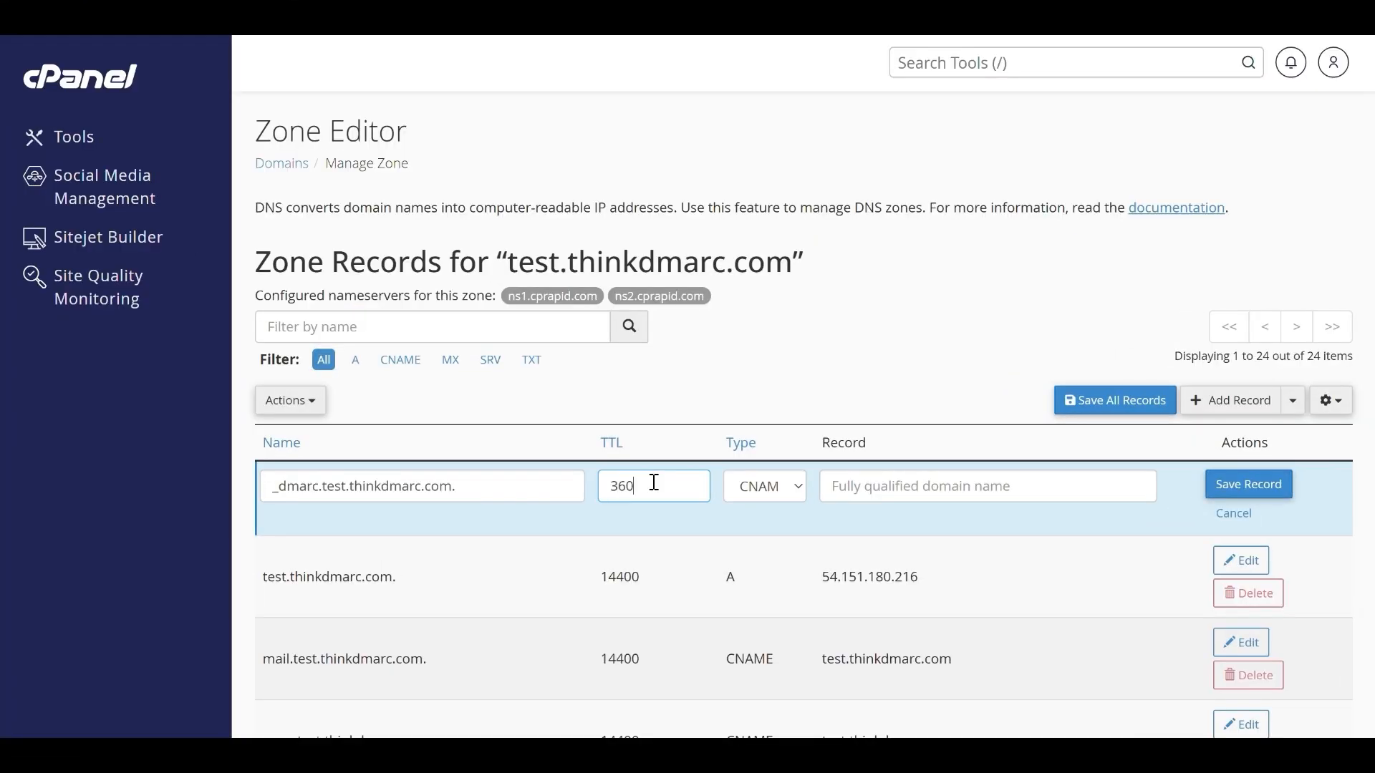
Set the CNAME record's target to _dmarc.n31yo5p8kpqx68ek-test-thinkdmarc-com.hosteddmarc.dmarc-dns.com and save it
{"action": "left_click", "coordinate": [882, 491]}
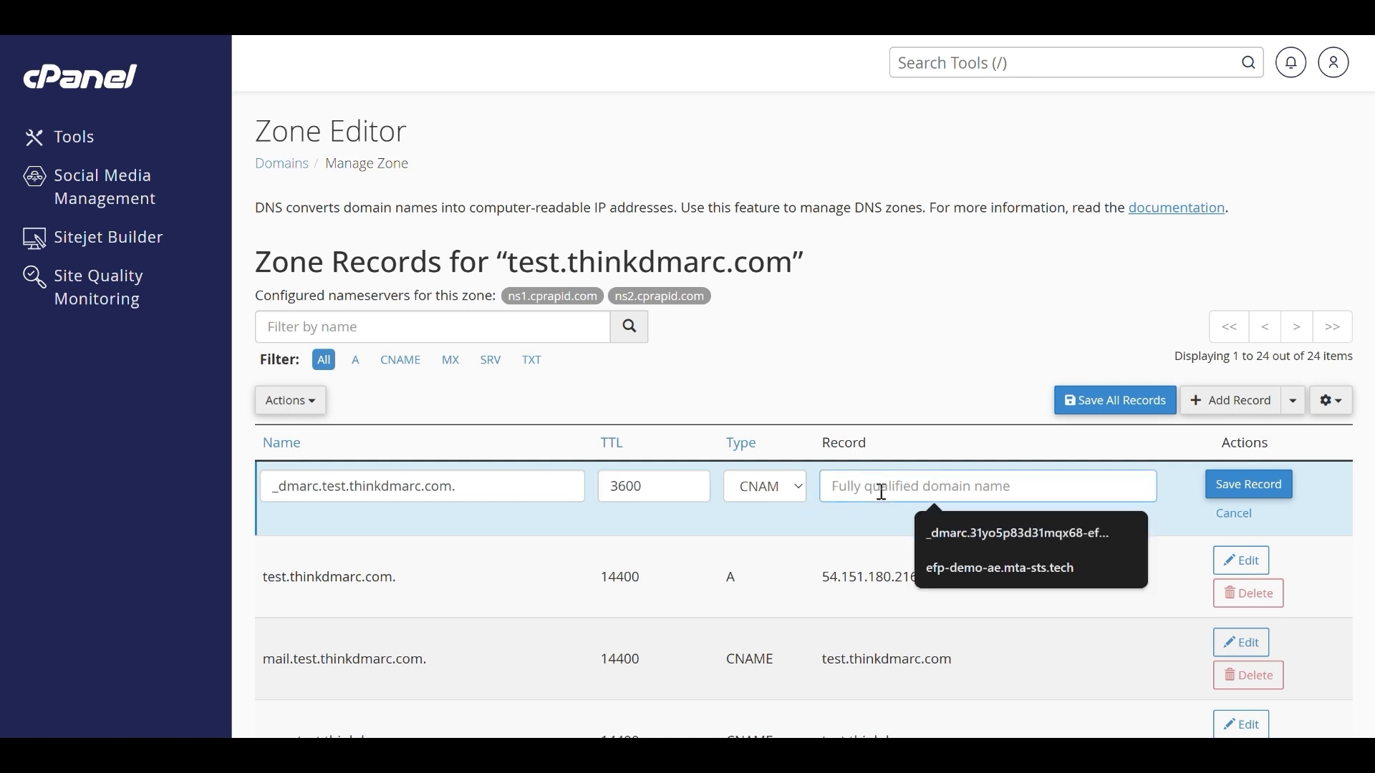
{"action": "key", "text": "ctrl+v"}
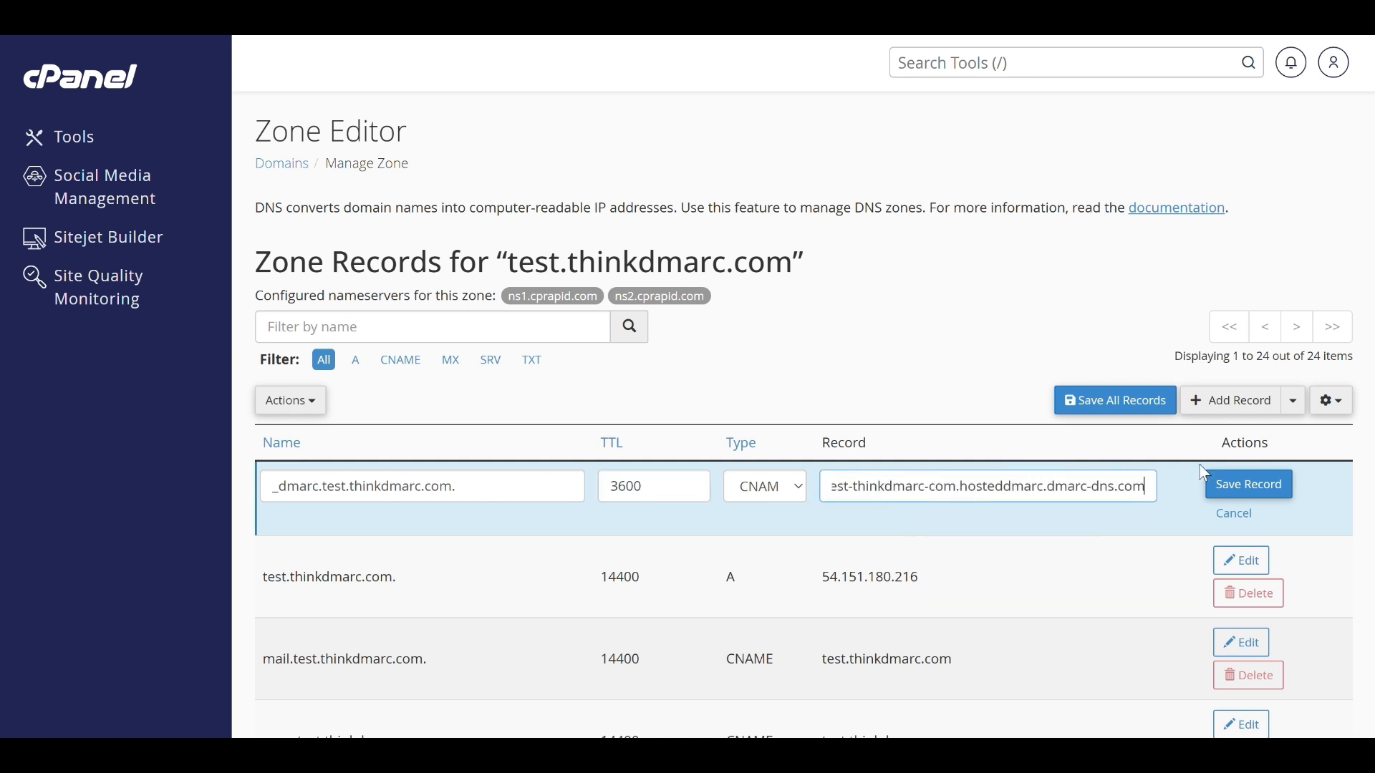
{"action": "left_click", "coordinate": [1247, 487]}
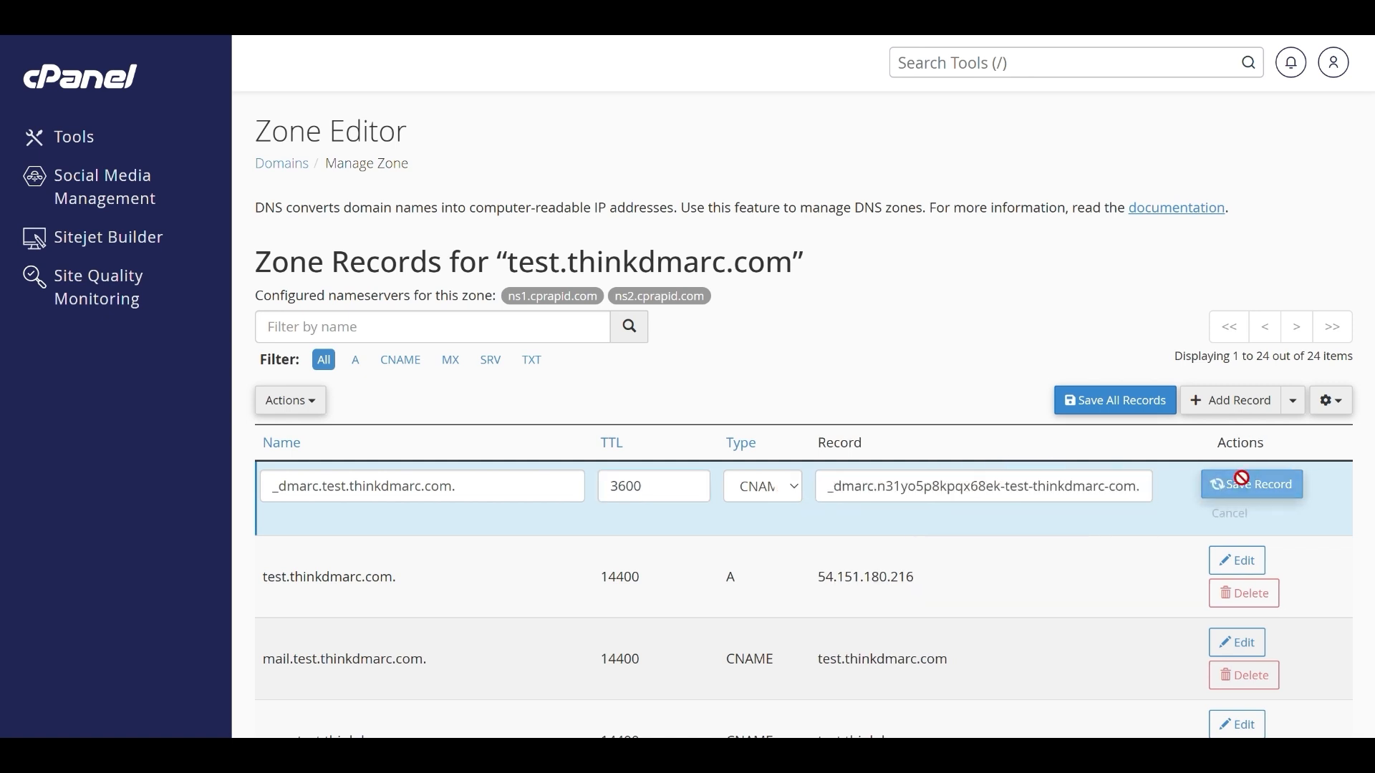